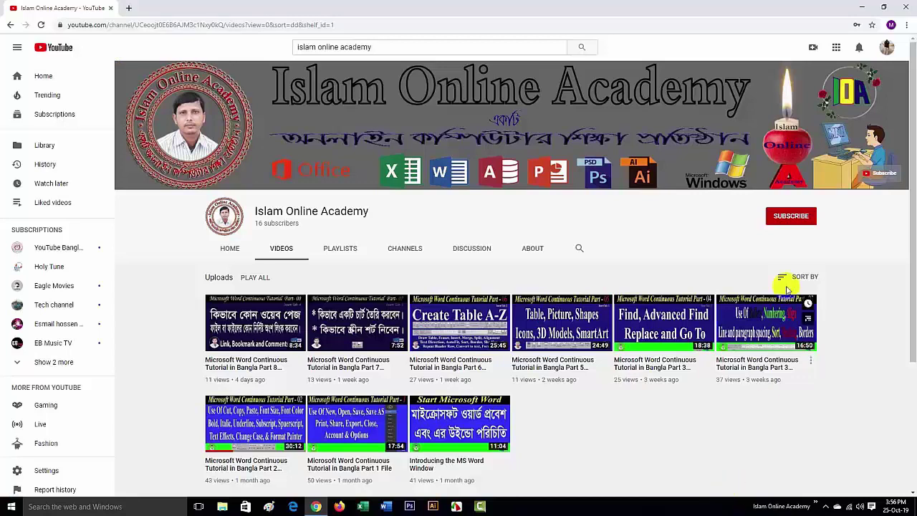
- Subscribe to the Islam Online Academy channel and turn on All notifications
click(787, 216)
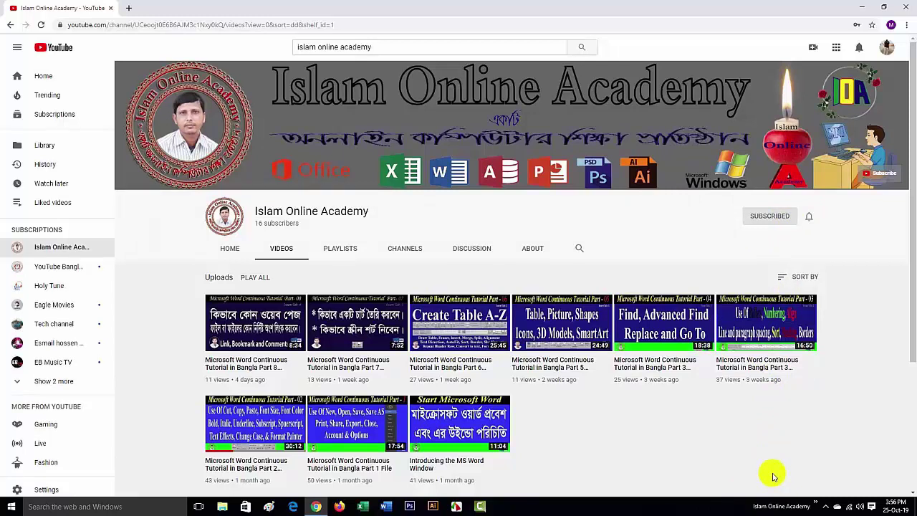
click(809, 216)
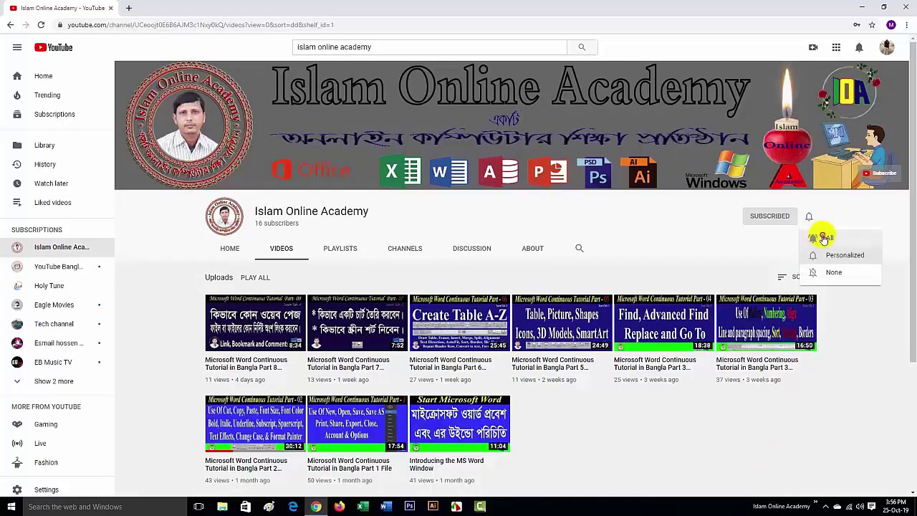
click(825, 238)
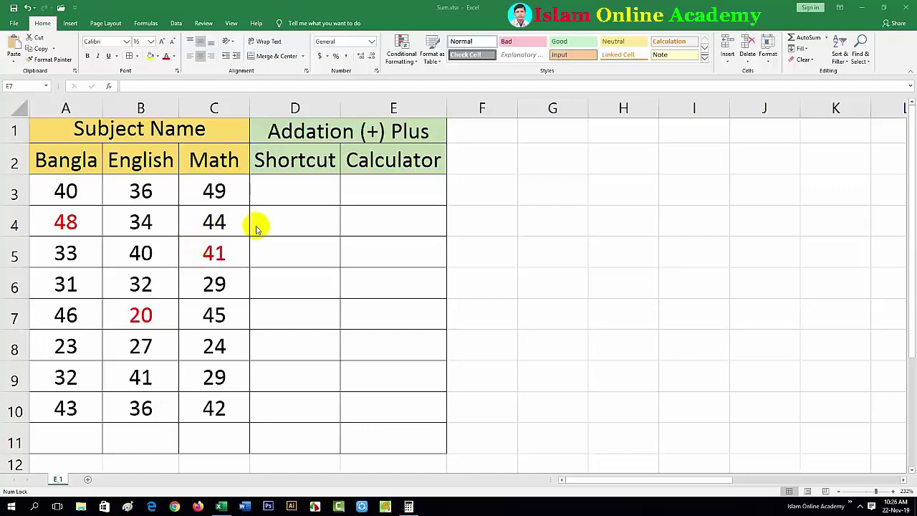
- Select A3:D11, covering the marks plus the empty Shortcut column and row 11
click(462, 219)
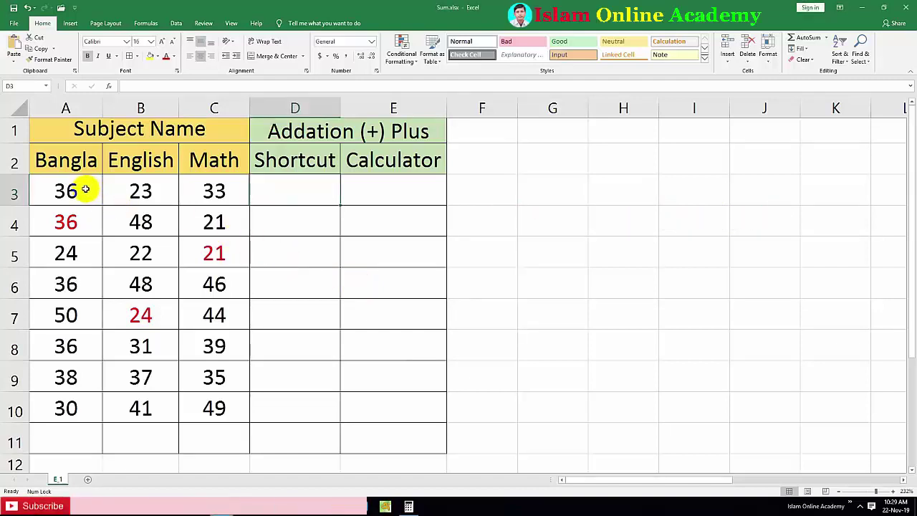
mouse_move(88, 192)
mouse_down()
mouse_move(256, 194)
mouse_move(253, 428)
mouse_up()
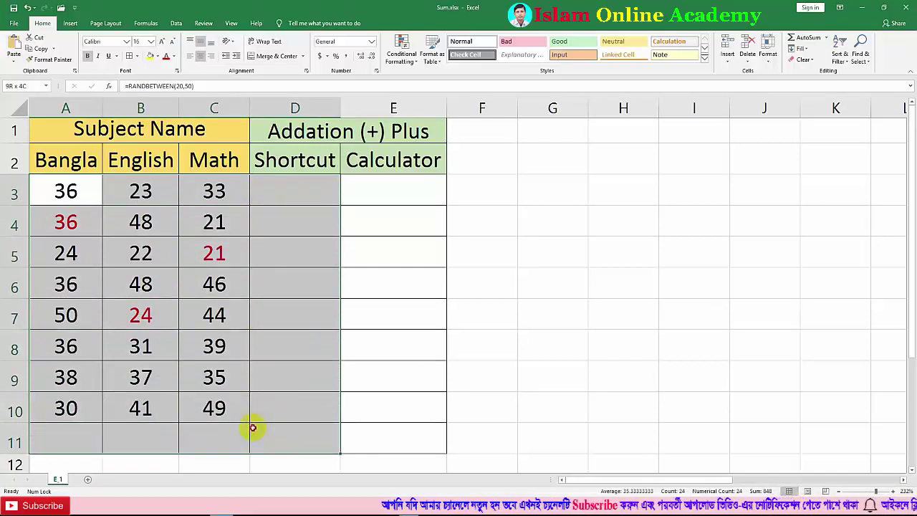
- AutoSum A3:D11 with Alt+= to create SUM totals in column D and row 11
drag(253, 427, 253, 428)
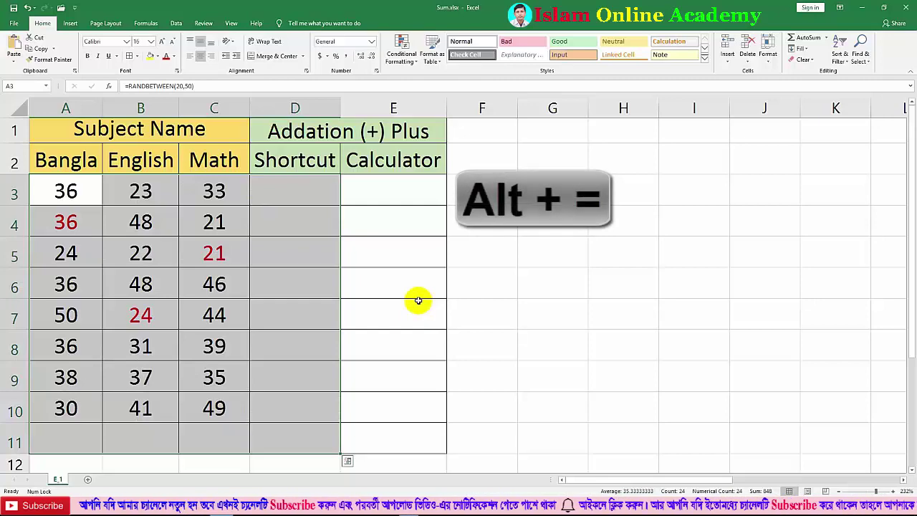
key(alt)
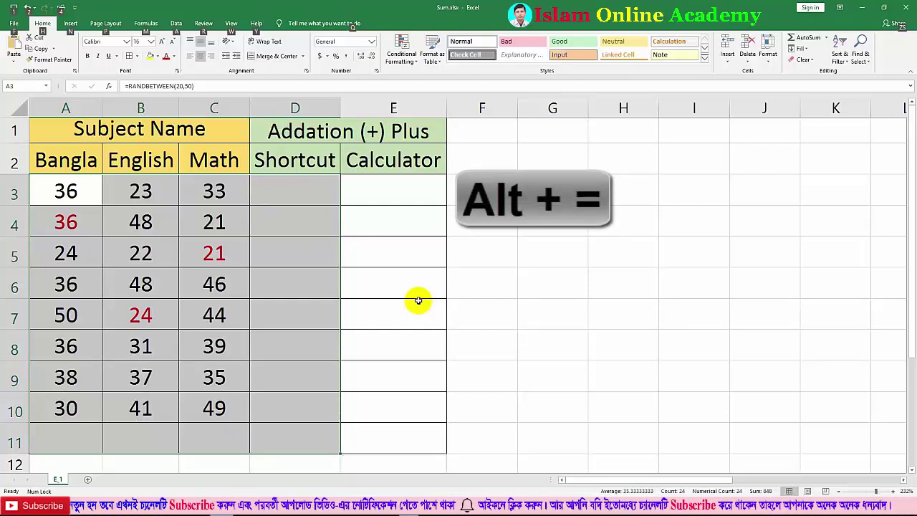
key(alt+equal)
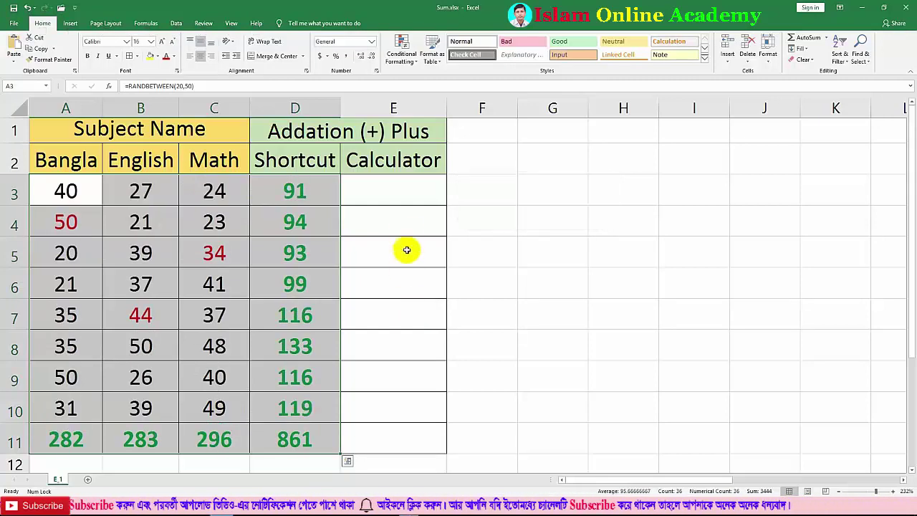
click(389, 250)
- Check the SUM formulas in D3, C11 and D11 against their source ranges
click(74, 192)
drag(74, 192, 236, 193)
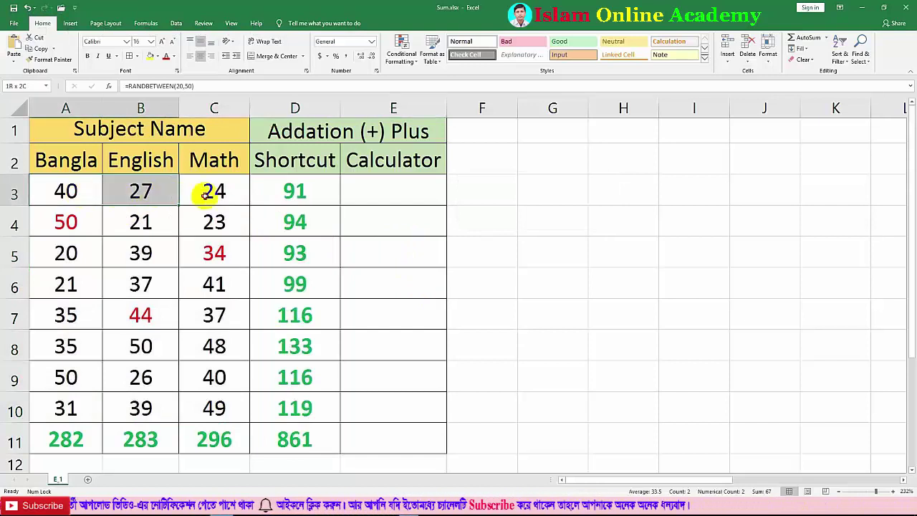
click(287, 188)
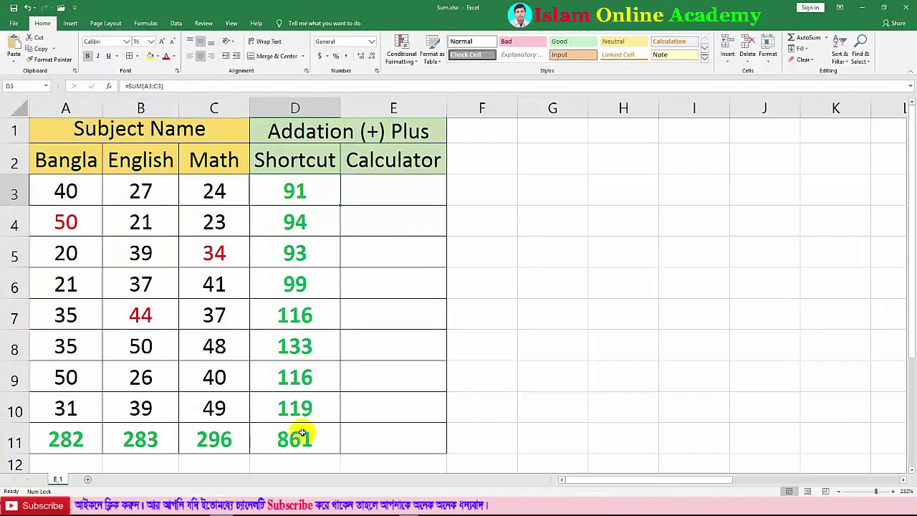
drag(192, 190, 204, 408)
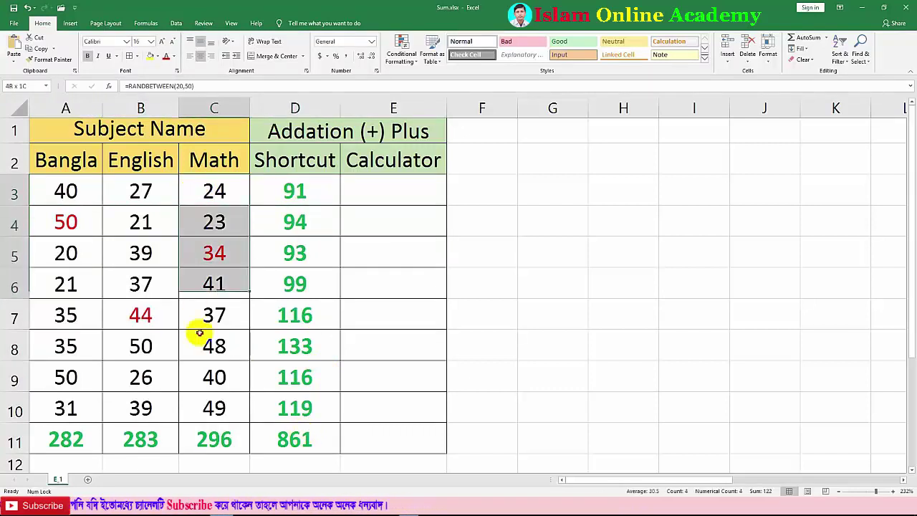
click(204, 444)
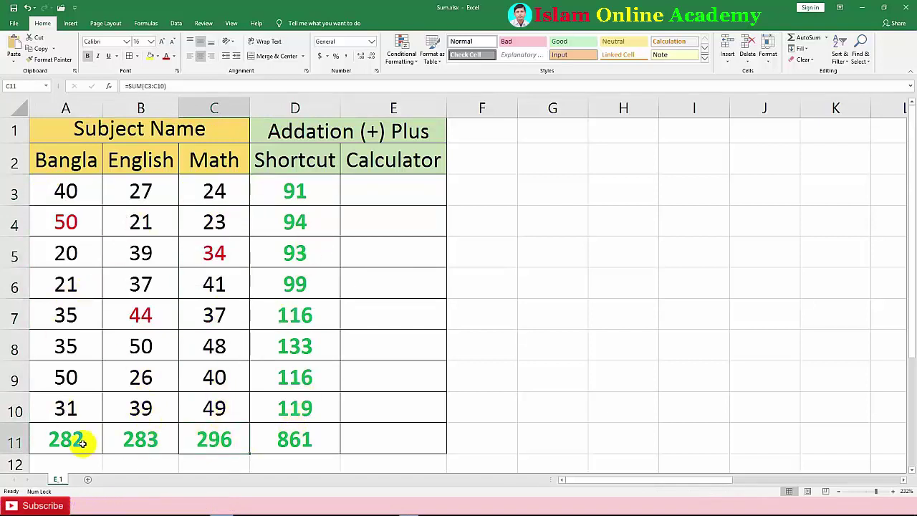
drag(80, 440, 292, 440)
click(292, 440)
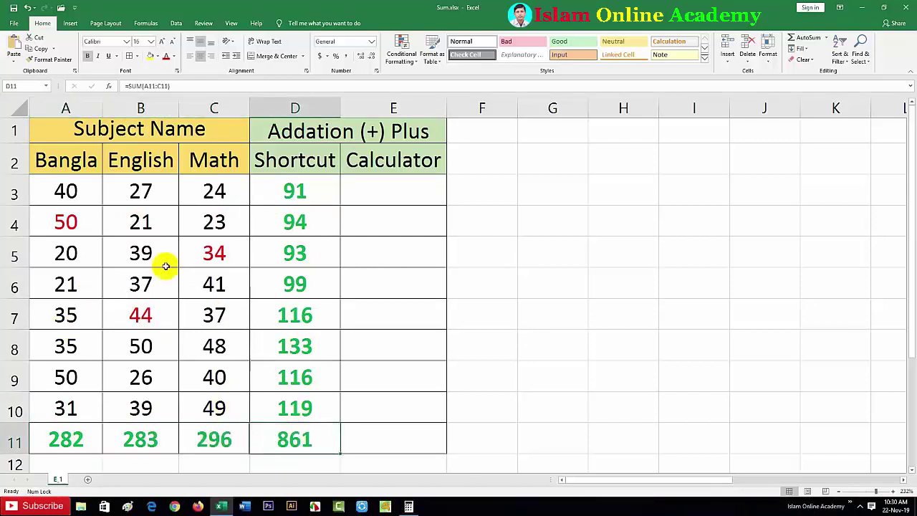
drag(69, 191, 216, 190)
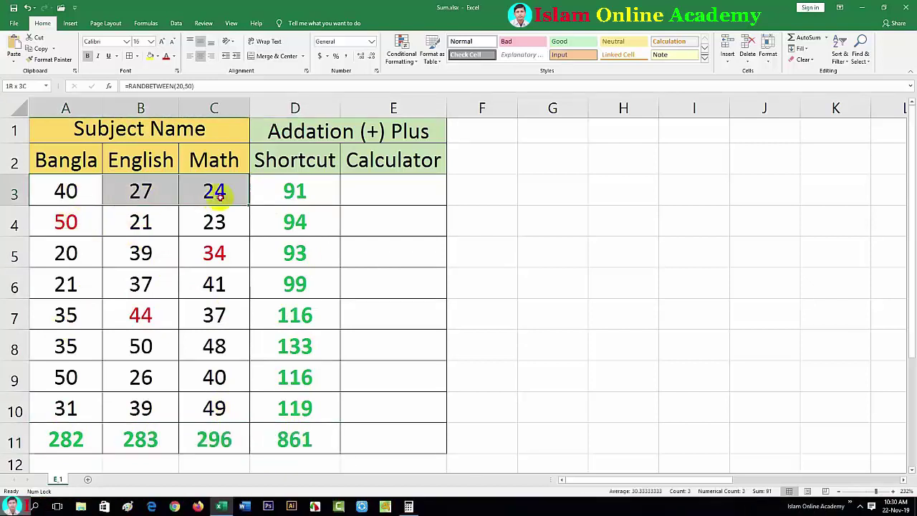
click(308, 196)
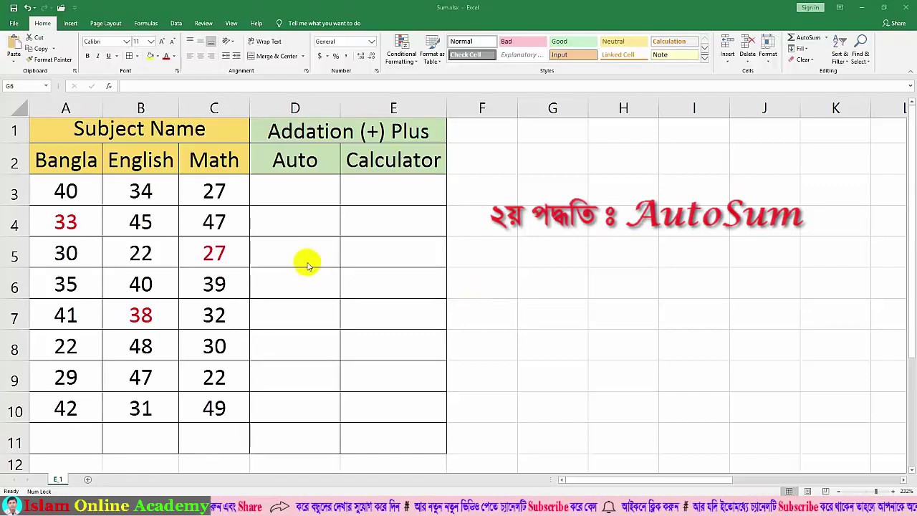
- Total A3:D11 using AutoSum from the Home tab's Editing group
drag(72, 191, 274, 428)
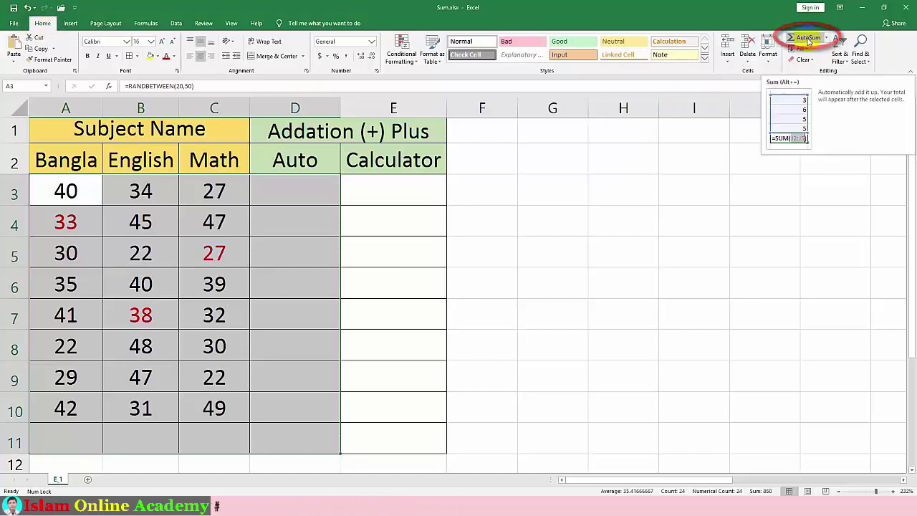
click(807, 39)
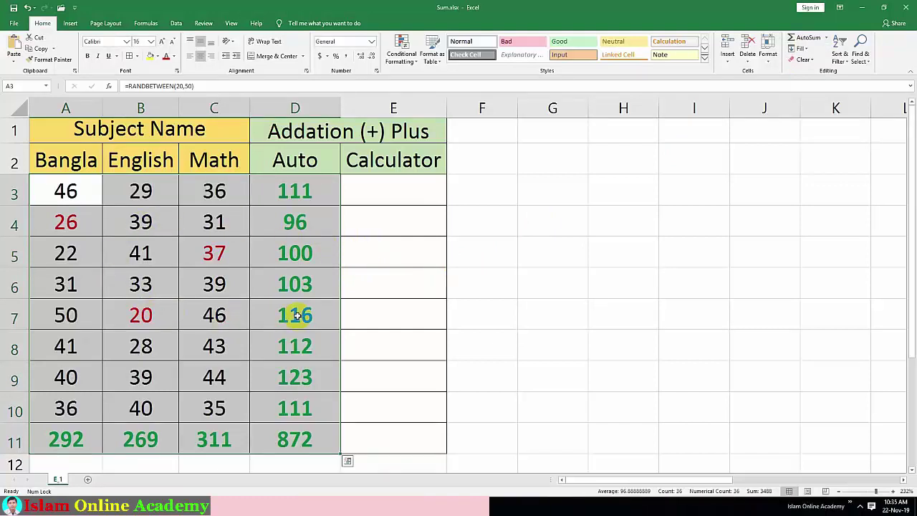
click(466, 227)
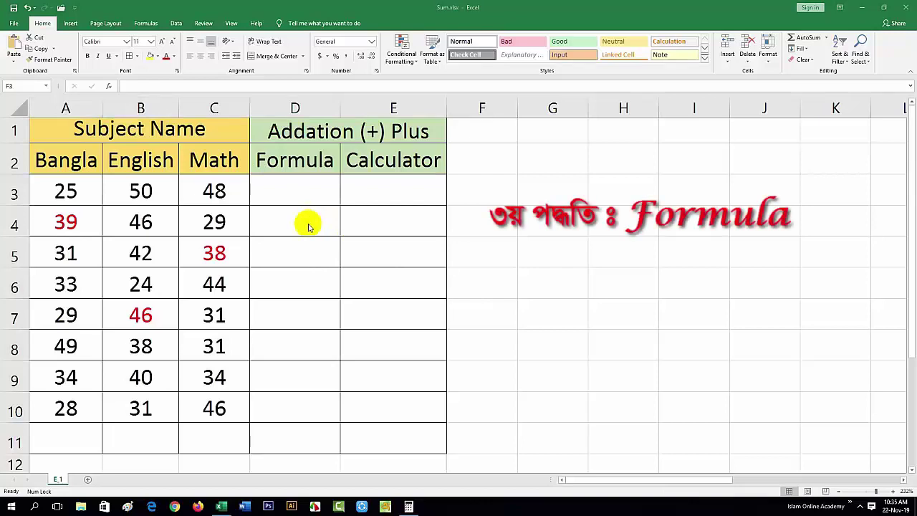
key(Left)
key(Left)
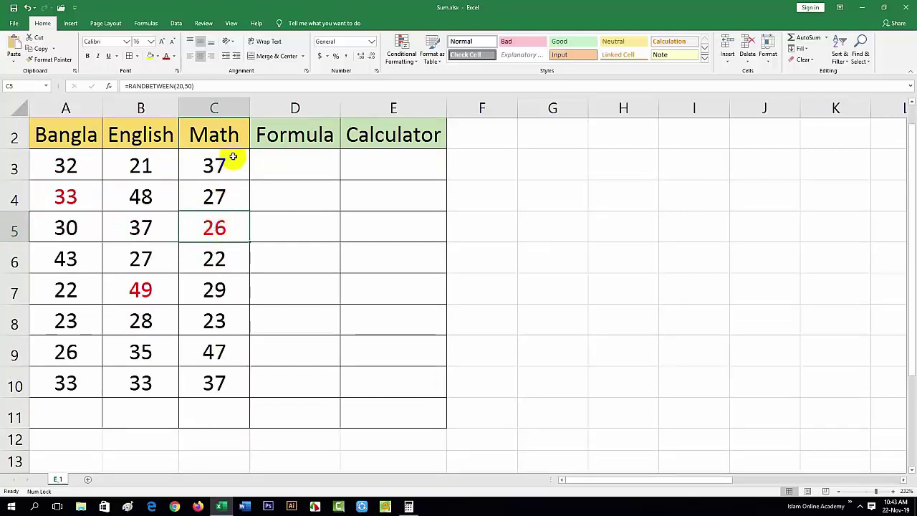
click(217, 109)
drag(227, 96, 227, 229)
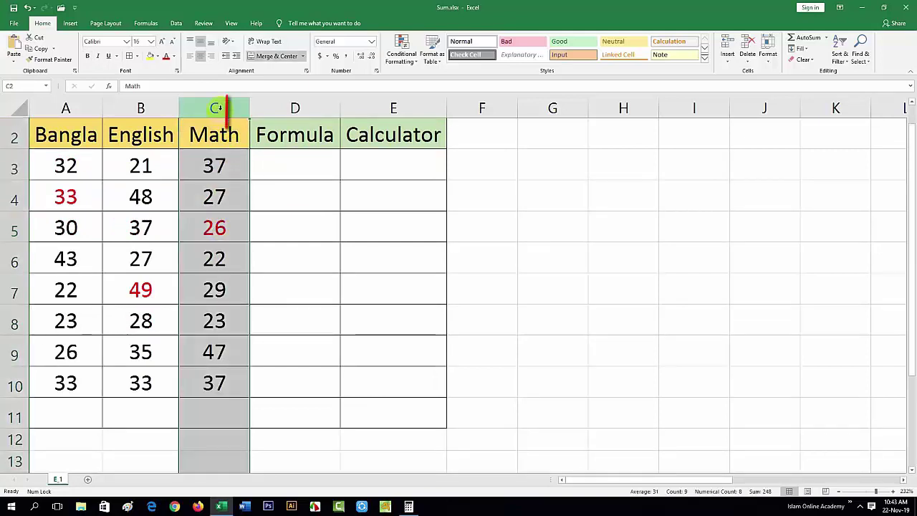
drag(1, 231, 227, 229)
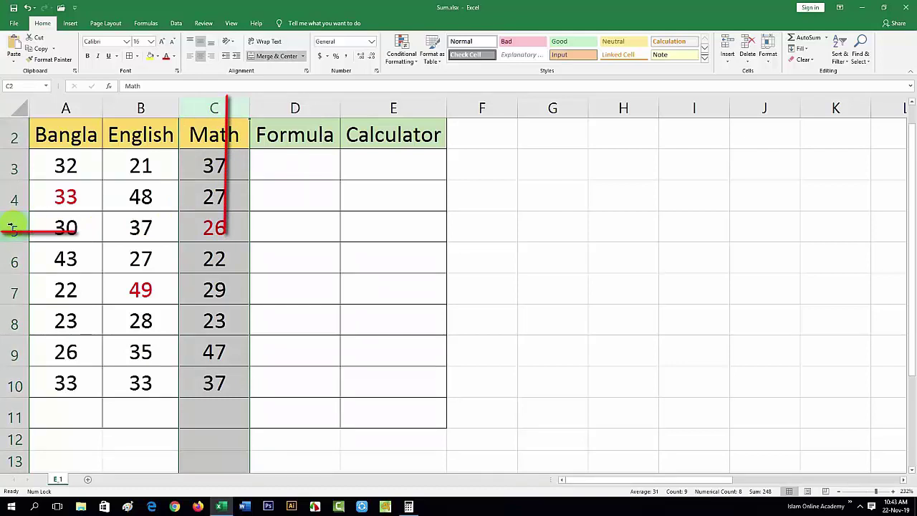
click(13, 229)
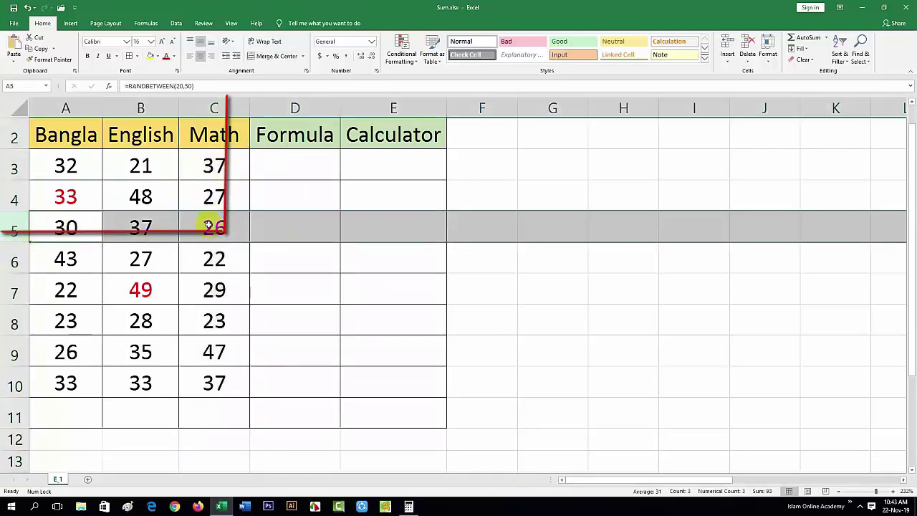
drag(179, 211, 249, 242)
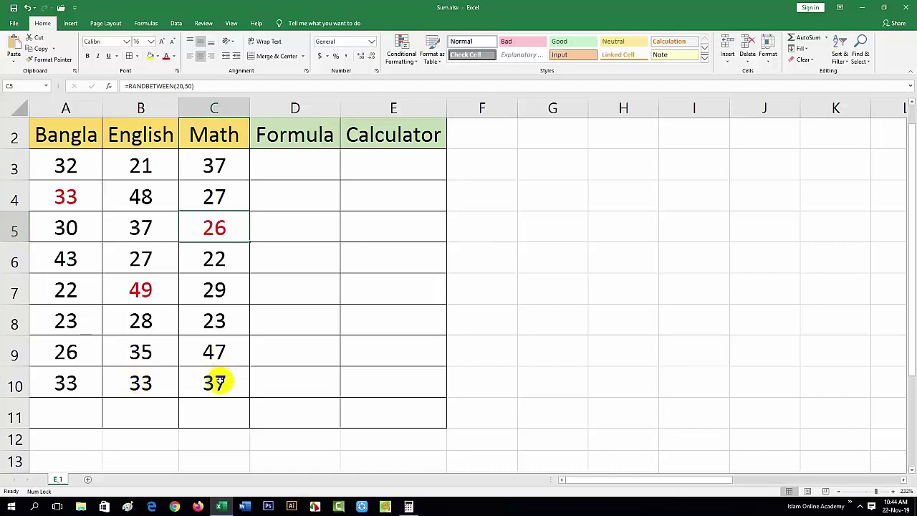
click(217, 381)
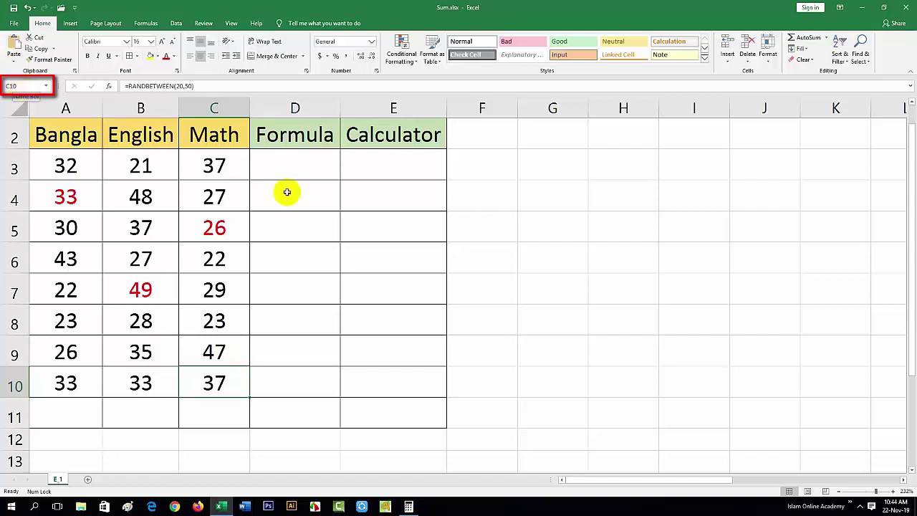
click(549, 229)
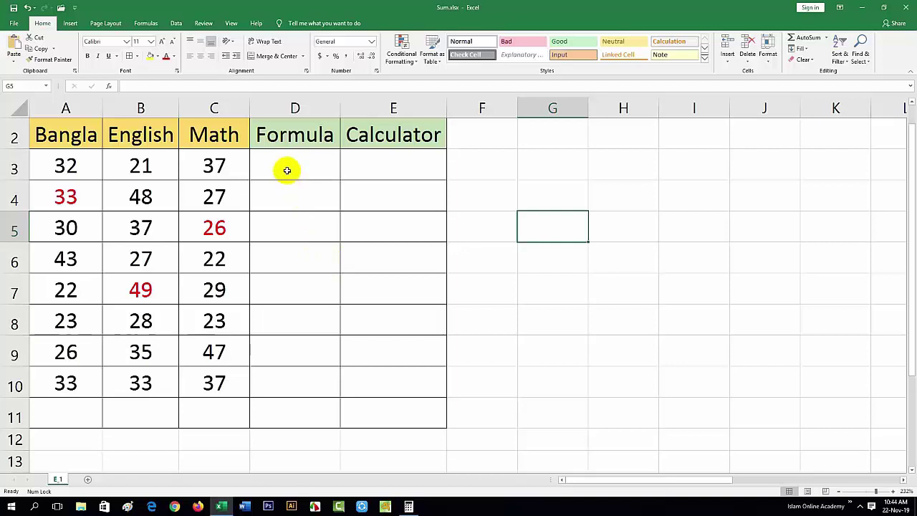
click(287, 171)
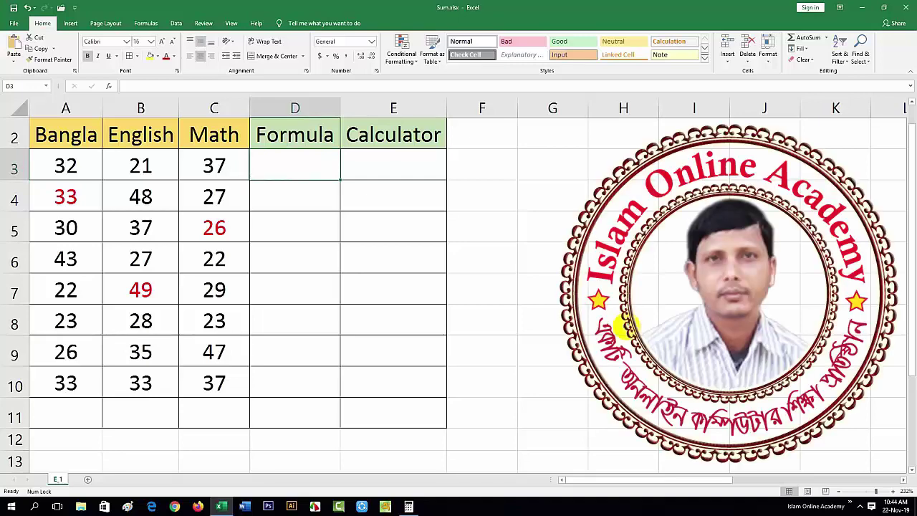
- Enter =SUM(A3:C3) in D3 to total row 3's three marks
text(=)
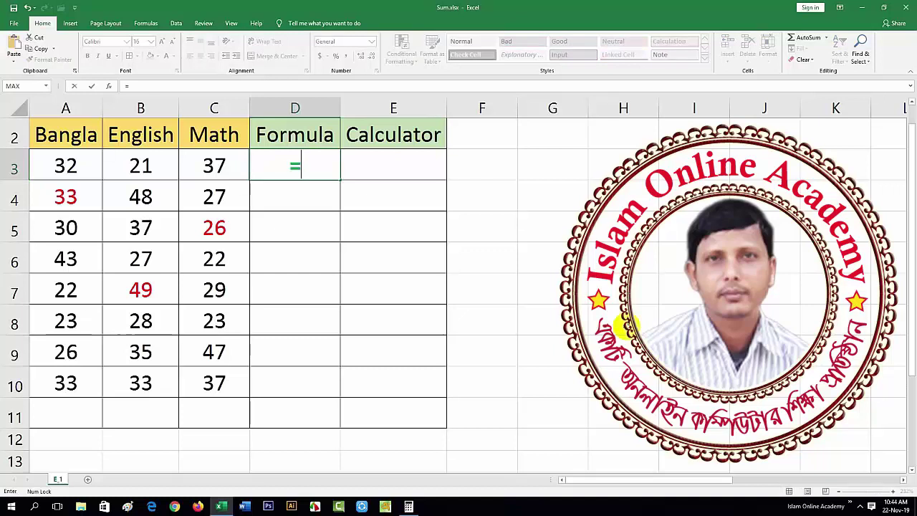
text(sum)
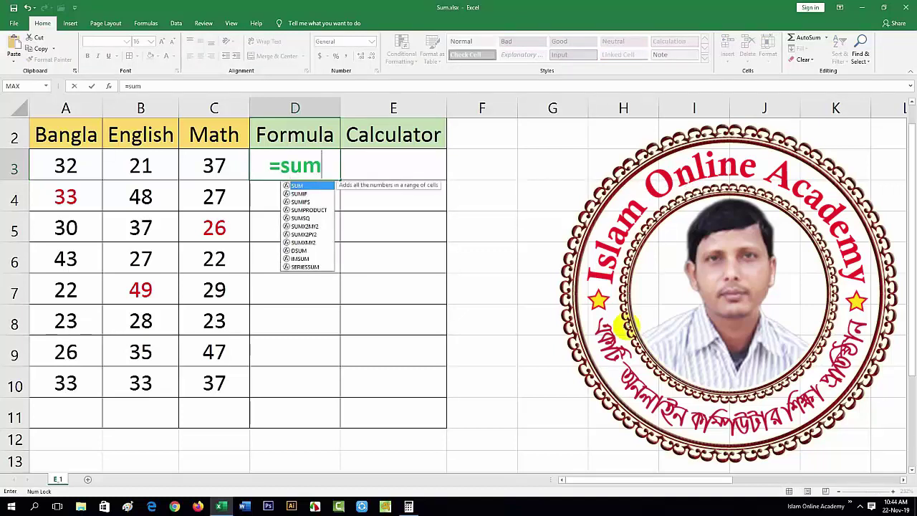
text(()
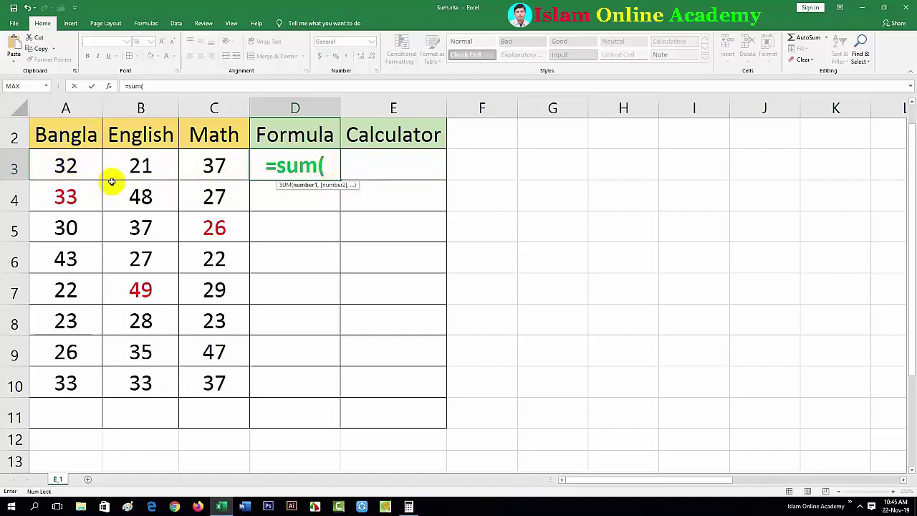
click(74, 167)
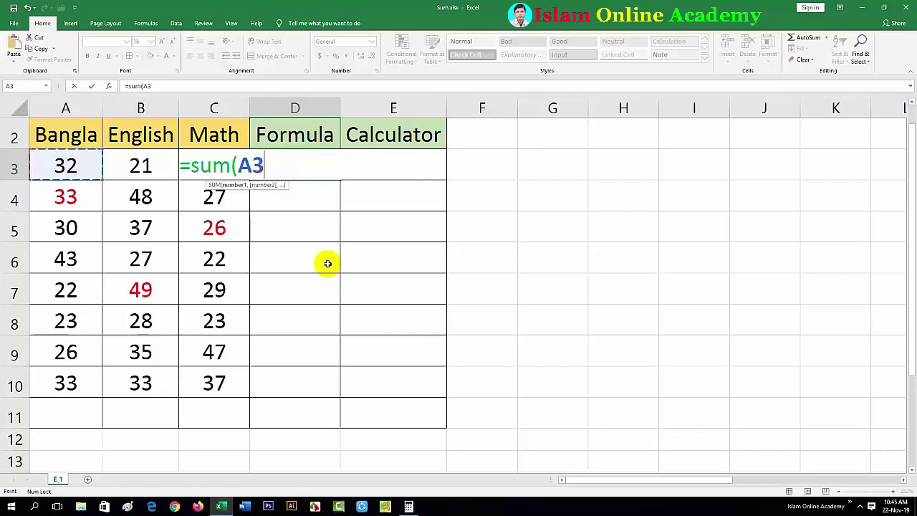
key(F8)
key(BackSpace)
text(:A)
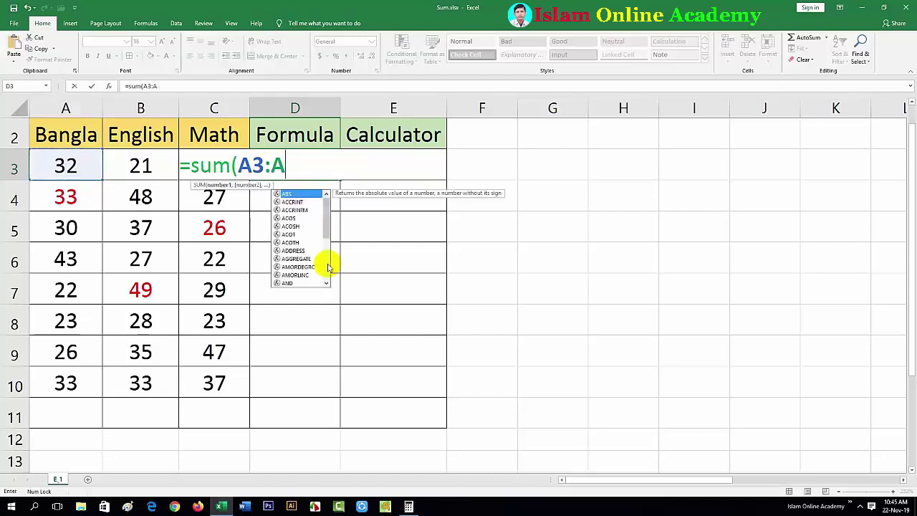
key(BackSpace)
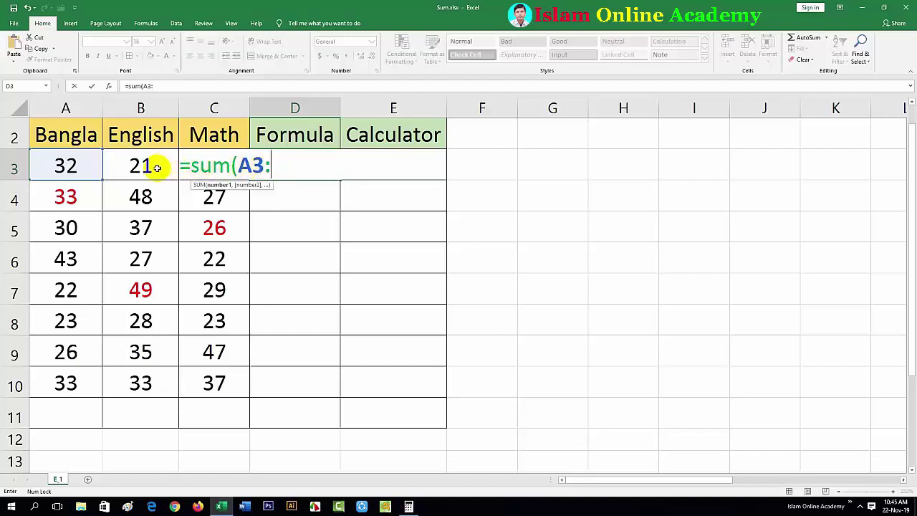
click(196, 197)
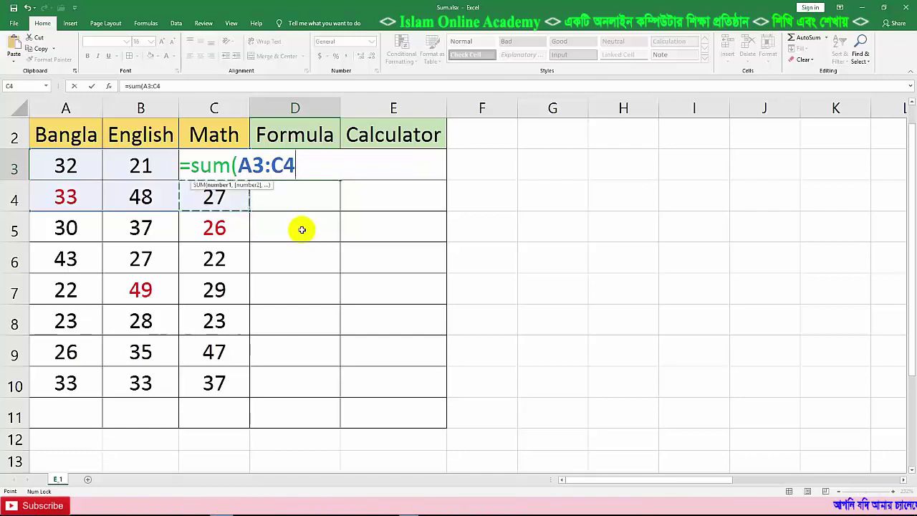
key(Up)
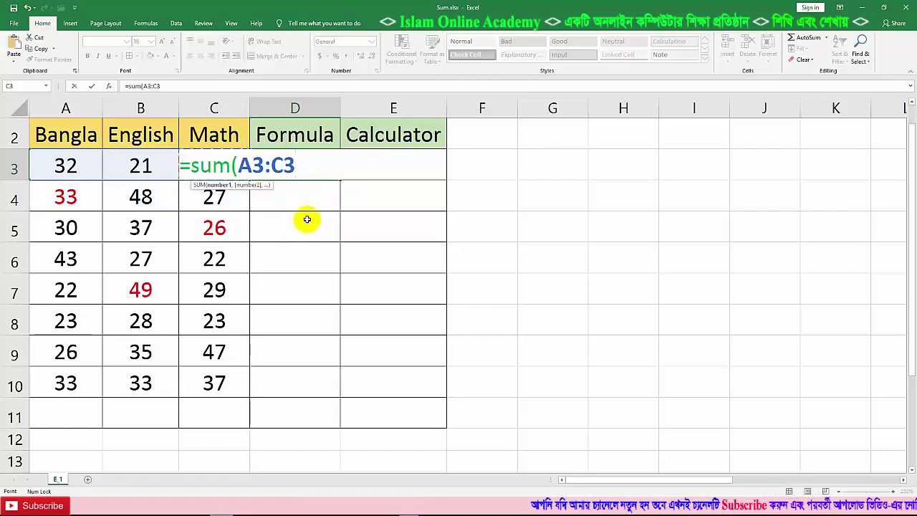
text())
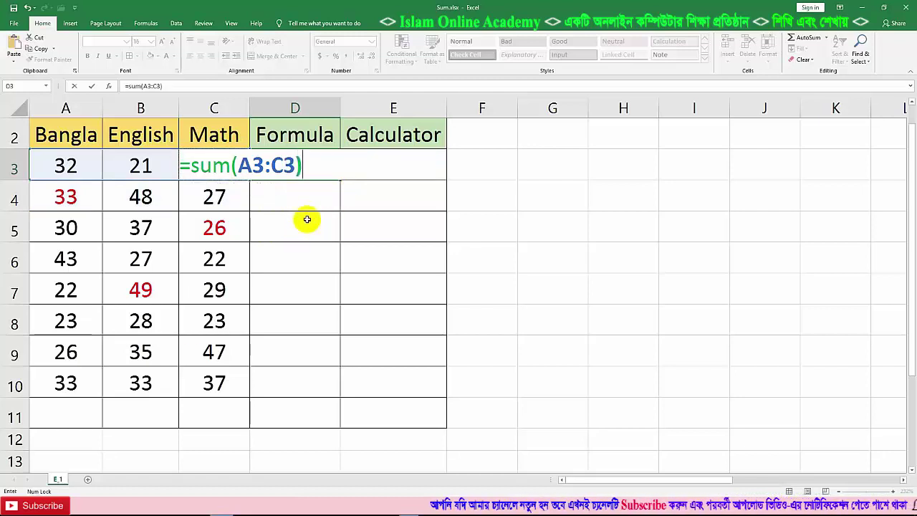
key(Return)
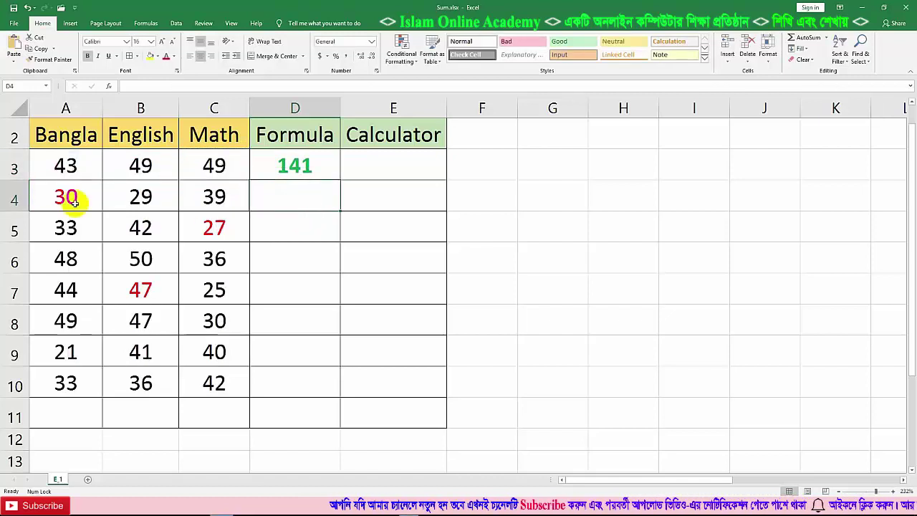
- Confirm D3 holds =SUM(A3:C3) showing 141
drag(60, 166, 240, 164)
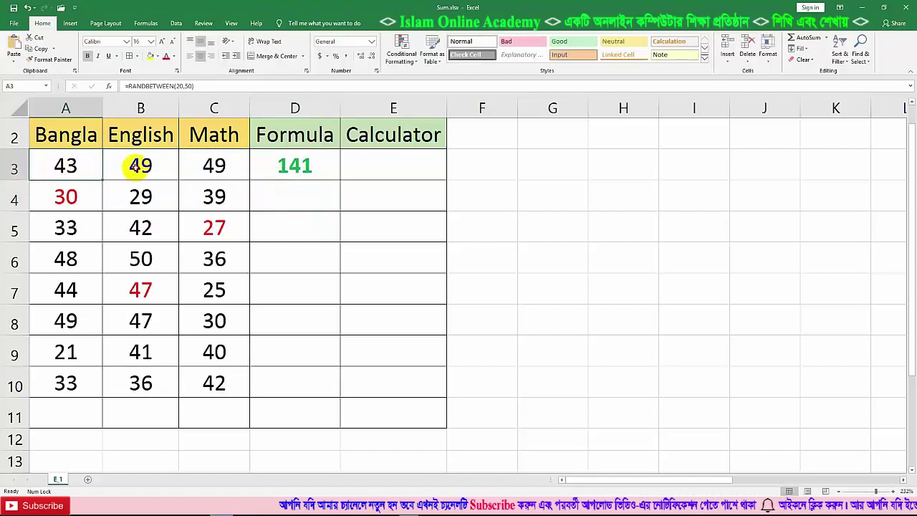
click(255, 162)
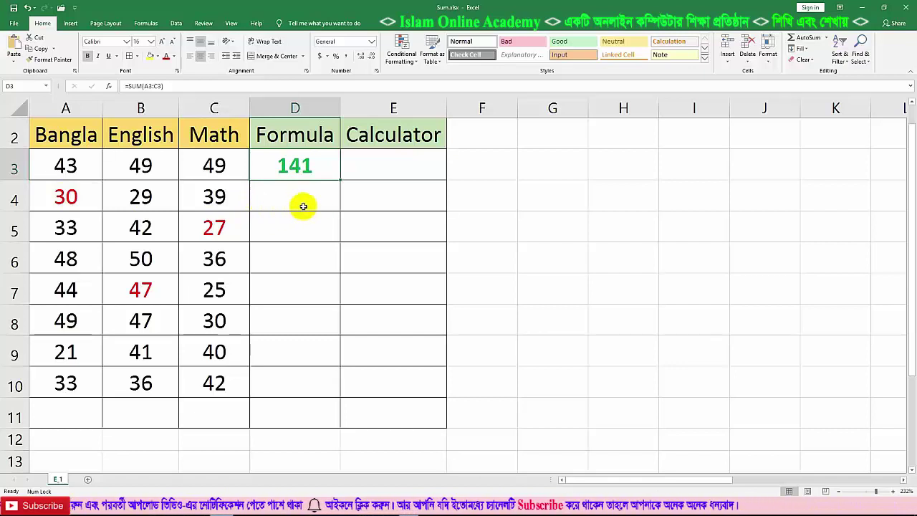
click(307, 199)
click(295, 168)
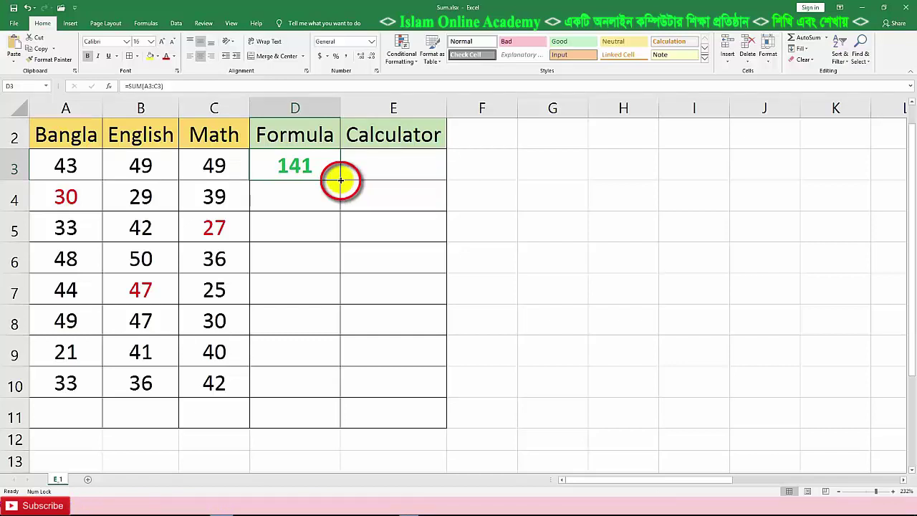
- Fill D3's SUM formula down to D10, replacing an undone drag fill with auto-fill
drag(340, 180, 343, 267)
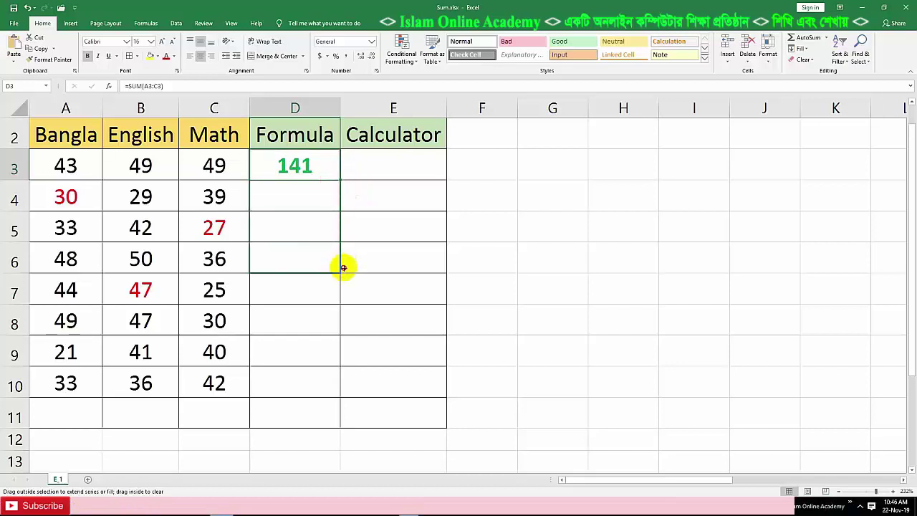
drag(343, 267, 348, 385)
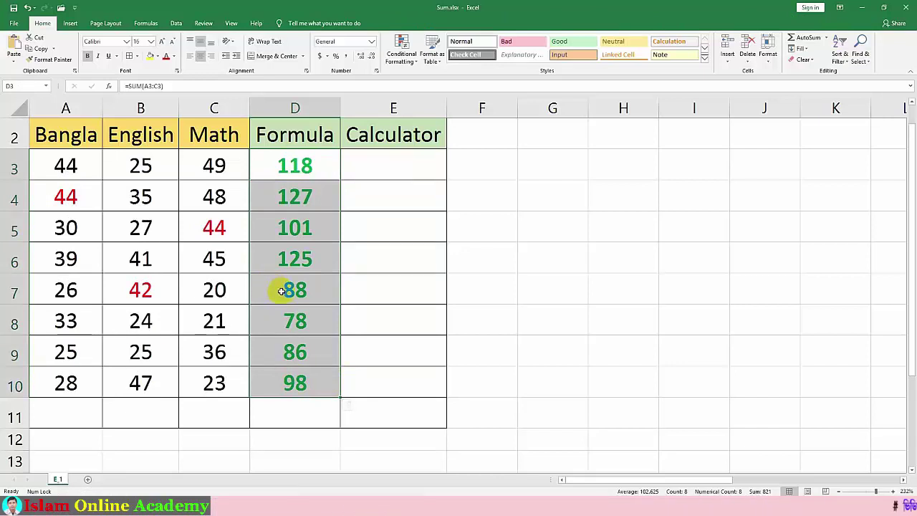
key(ctrl+z)
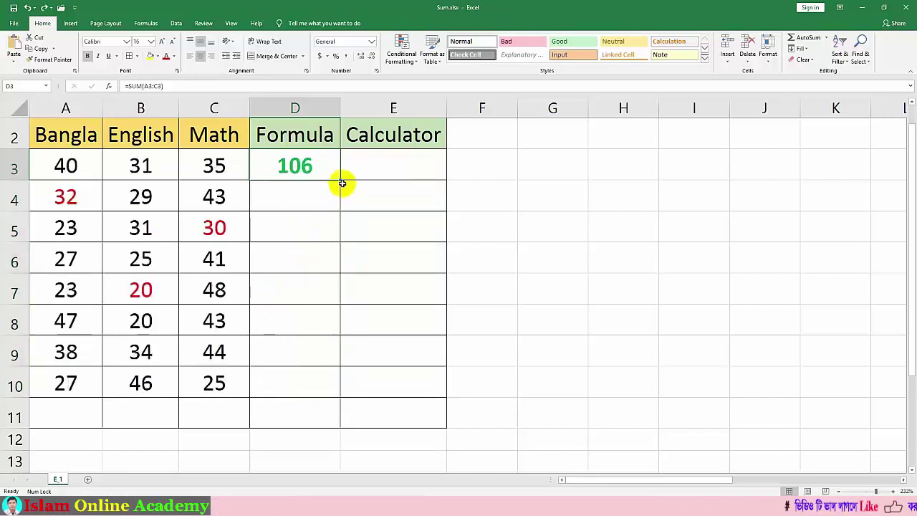
double_click(339, 179)
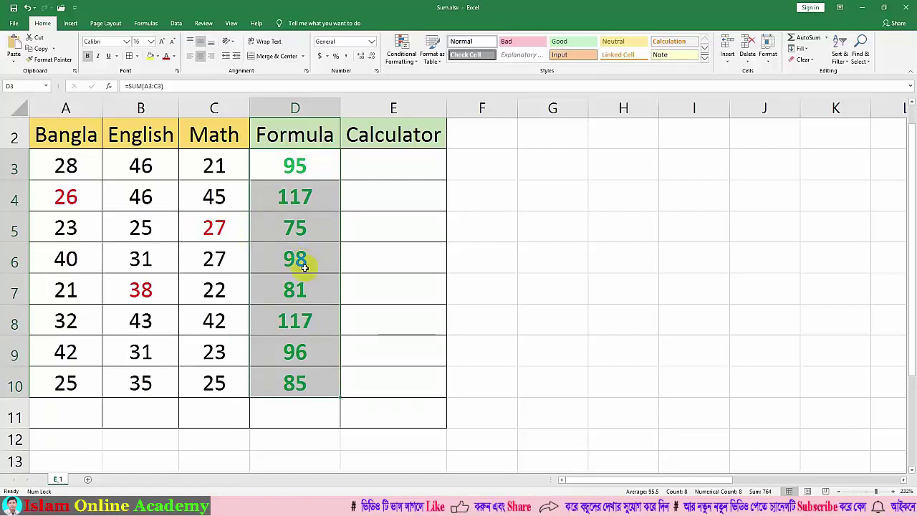
- Enter =SUM(A3:A10) in A11 to total the Bangla marks, giving 341
click(299, 407)
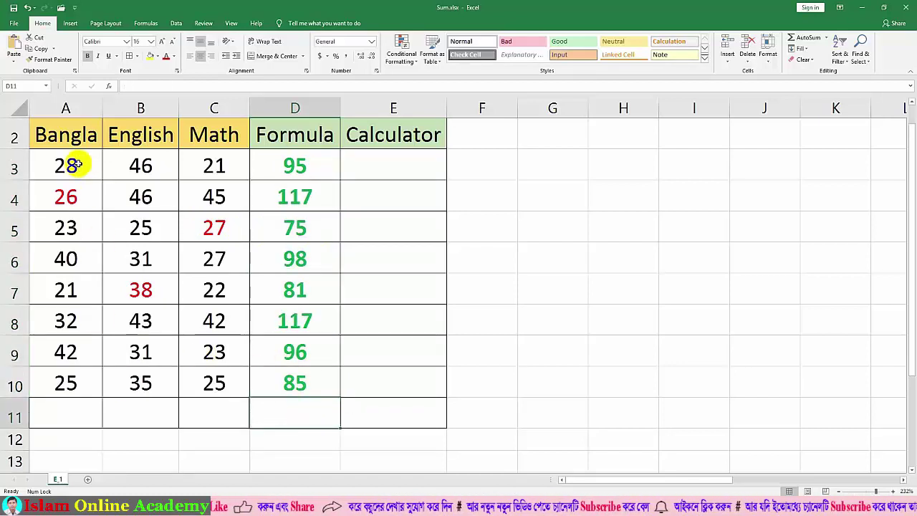
drag(72, 169, 66, 377)
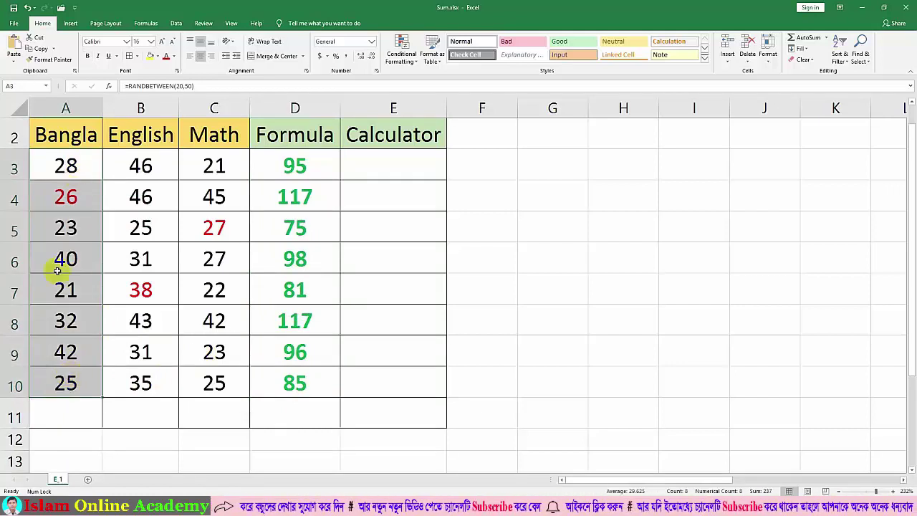
drag(71, 165, 218, 168)
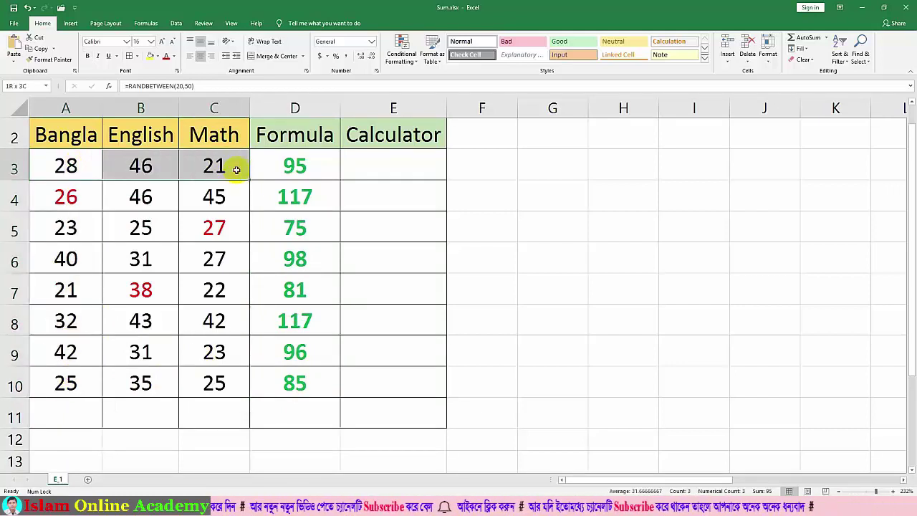
drag(63, 166, 64, 349)
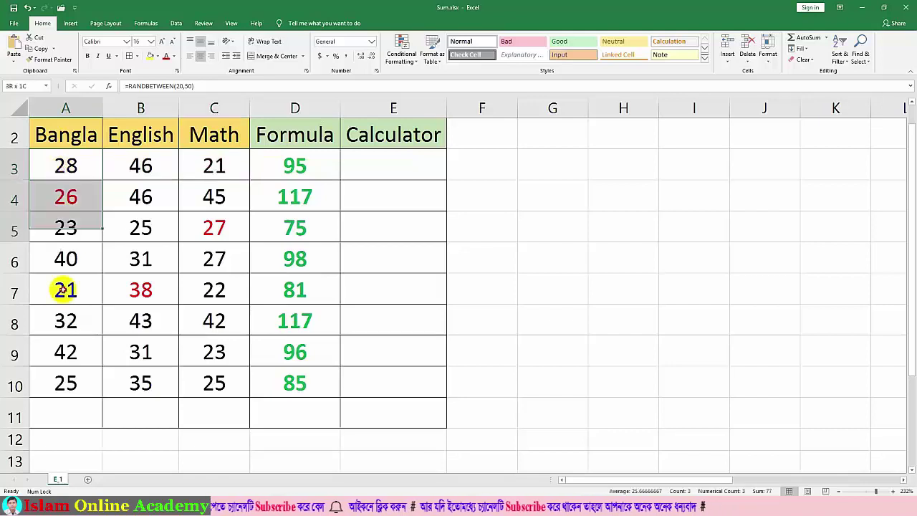
click(63, 411)
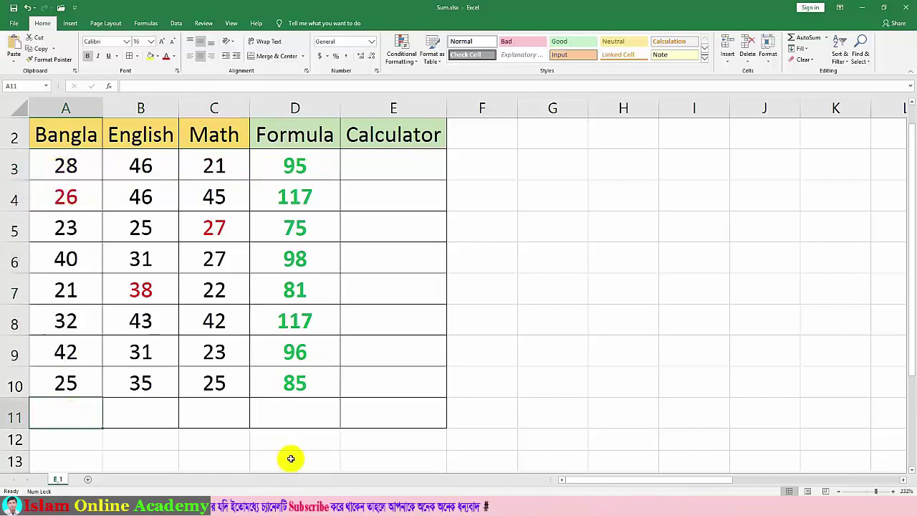
text(=s)
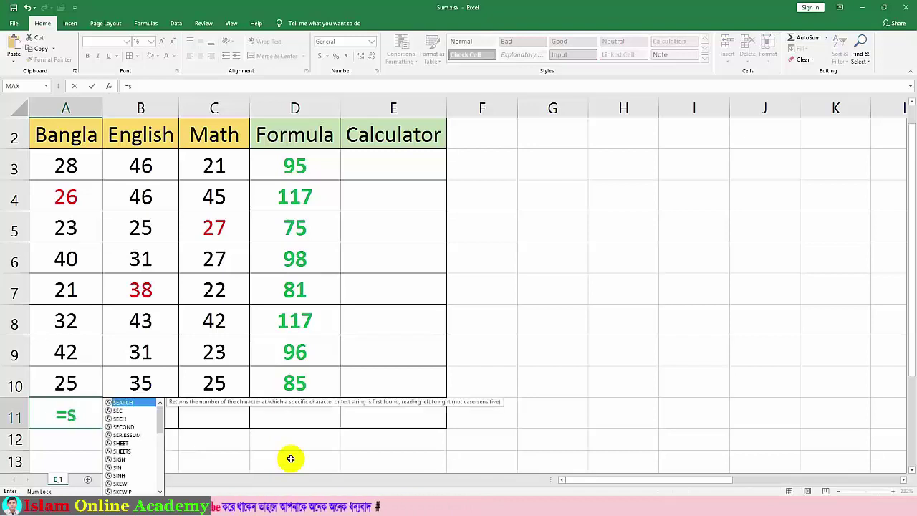
text(um()
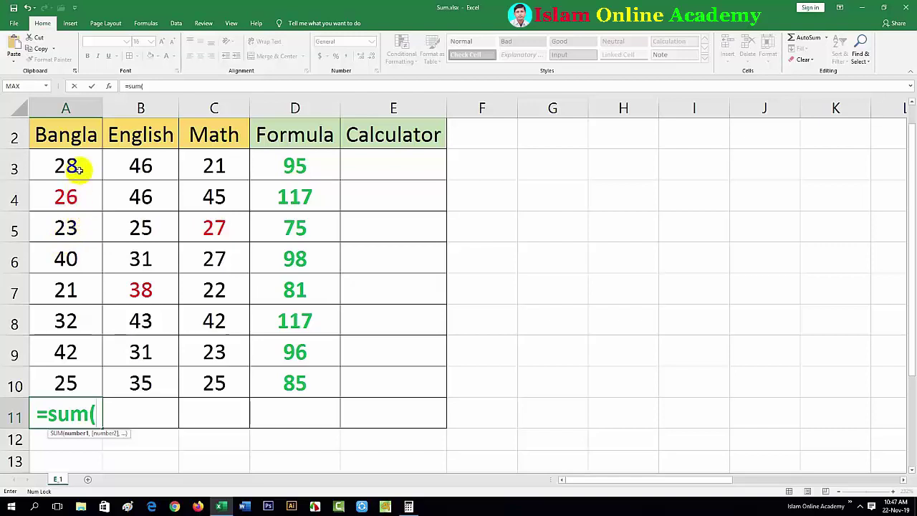
drag(77, 168, 72, 381)
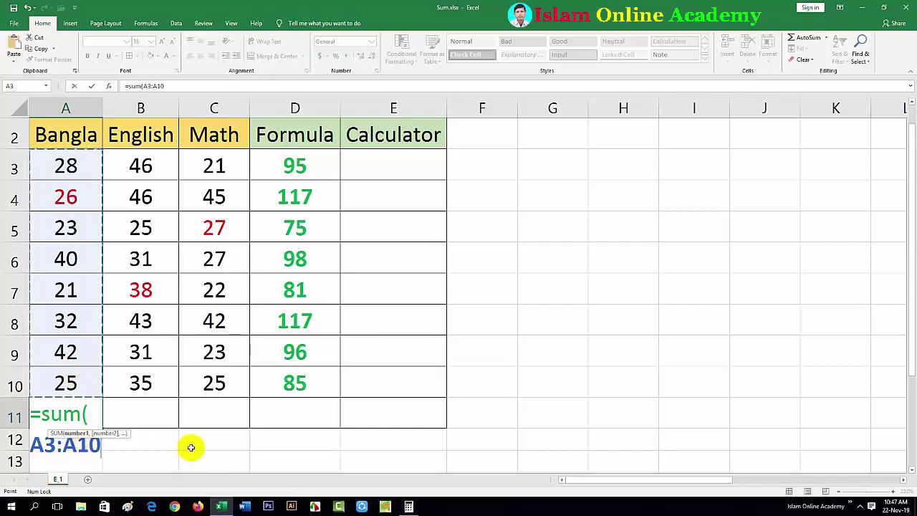
text())
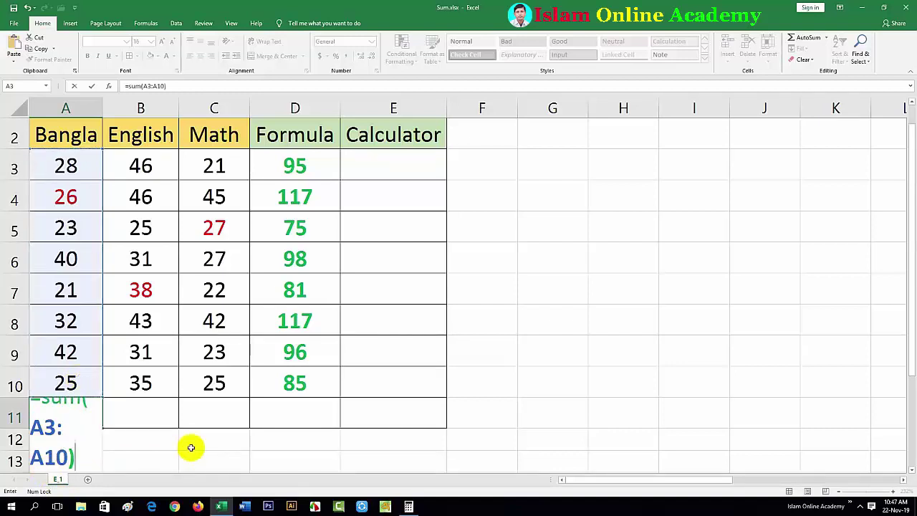
key(Return)
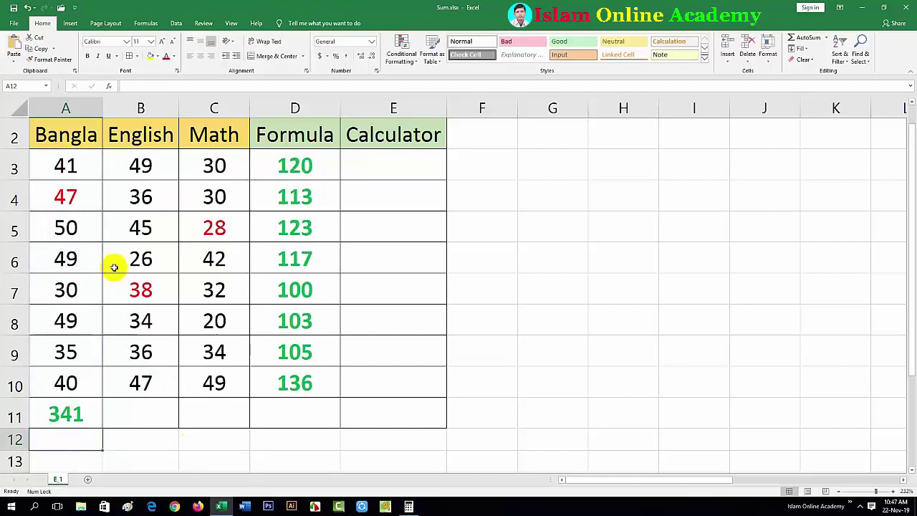
- Review A11's Bangla total formula and the English and Math mark ranges
drag(62, 168, 60, 391)
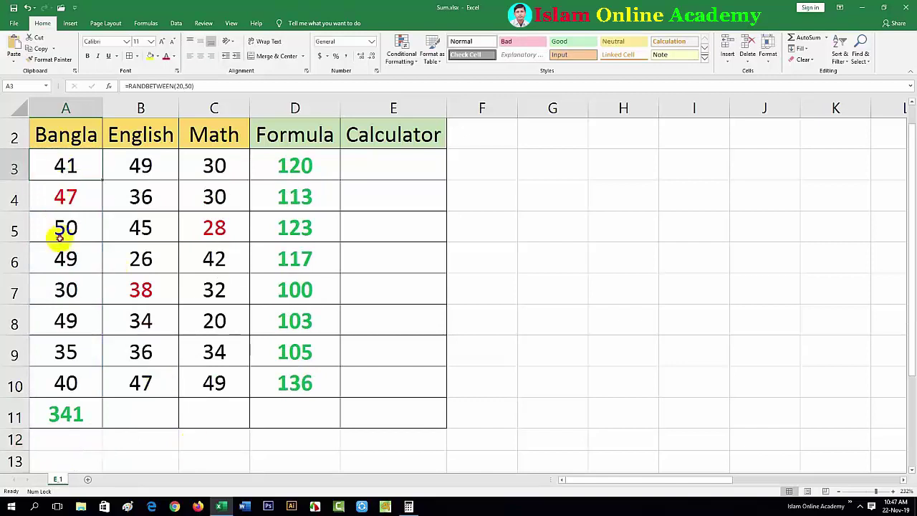
click(61, 410)
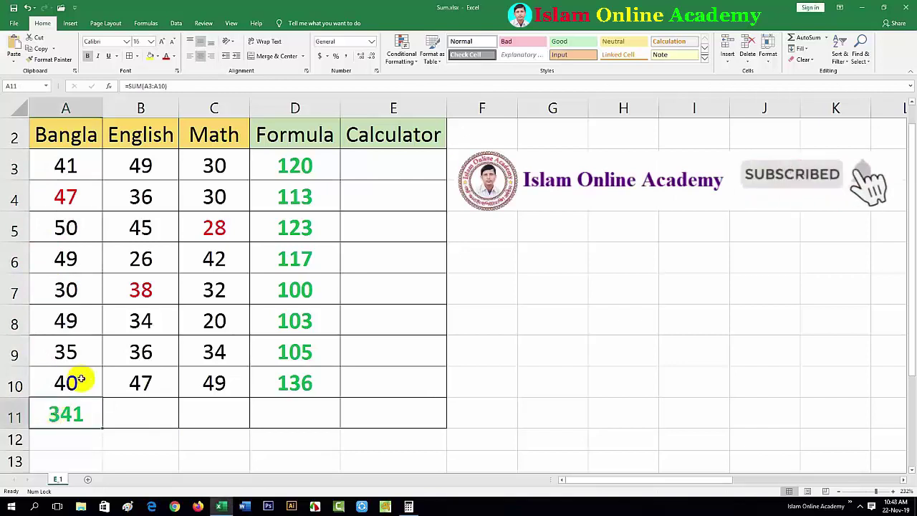
drag(156, 172, 143, 395)
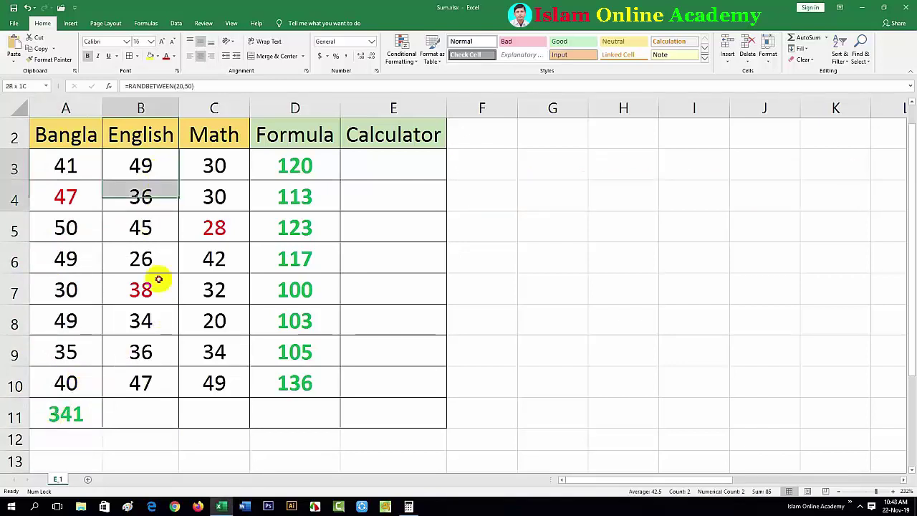
click(144, 398)
drag(232, 164, 217, 406)
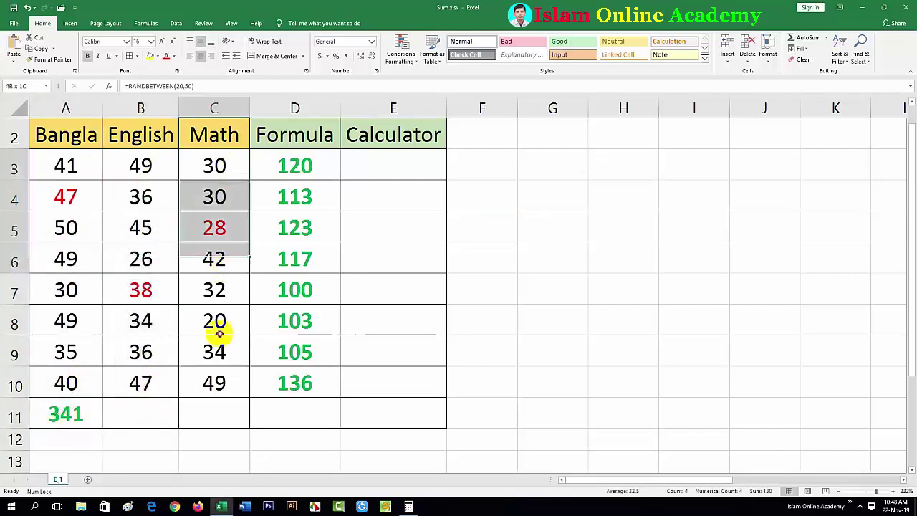
click(218, 407)
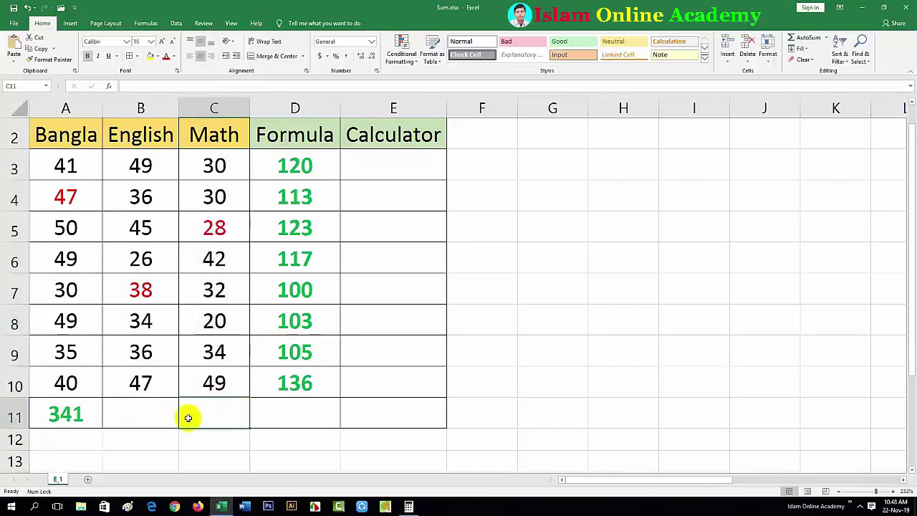
- Copy A11's SUM formula across to D11, giving 312, 274 and 861
click(75, 416)
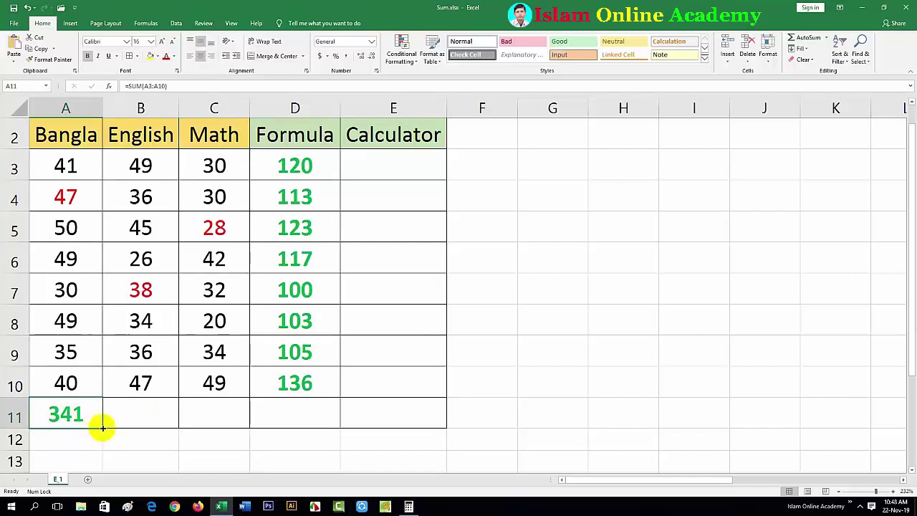
drag(102, 427, 315, 430)
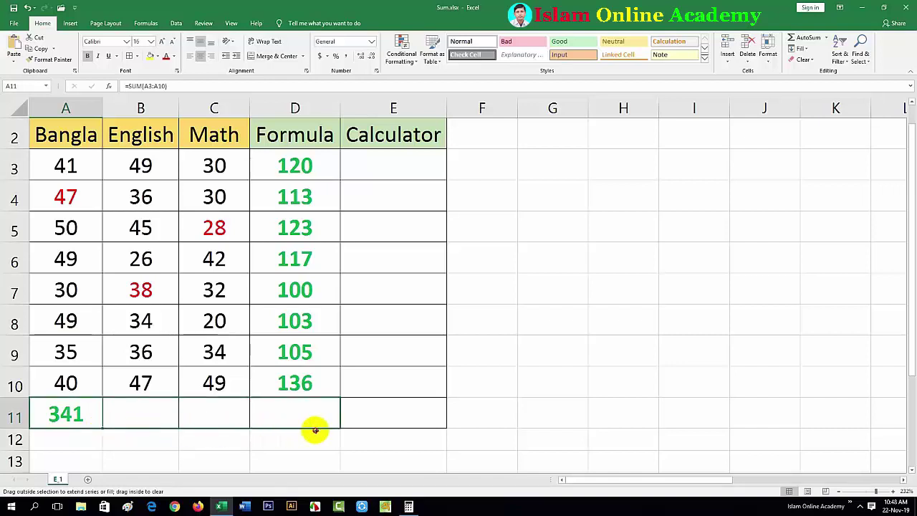
drag(315, 430, 315, 429)
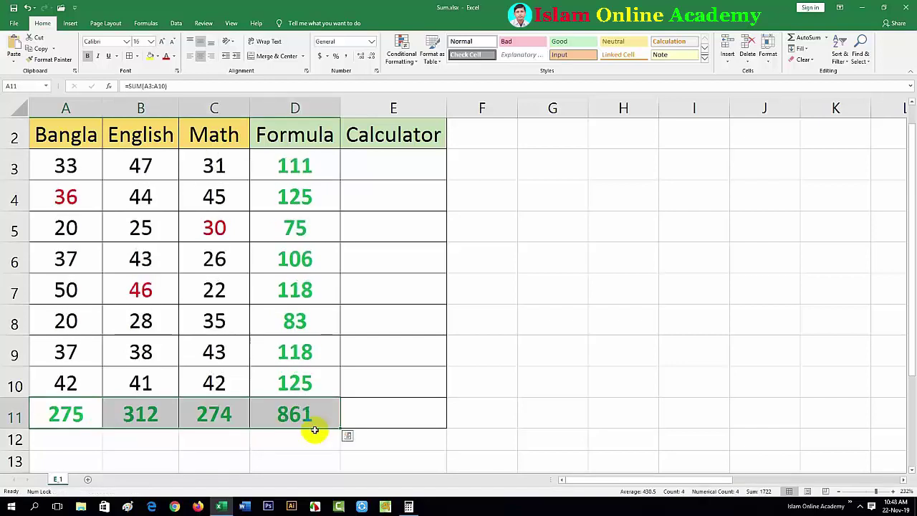
- Check the English and Math total formulas in B11 and C11
click(140, 166)
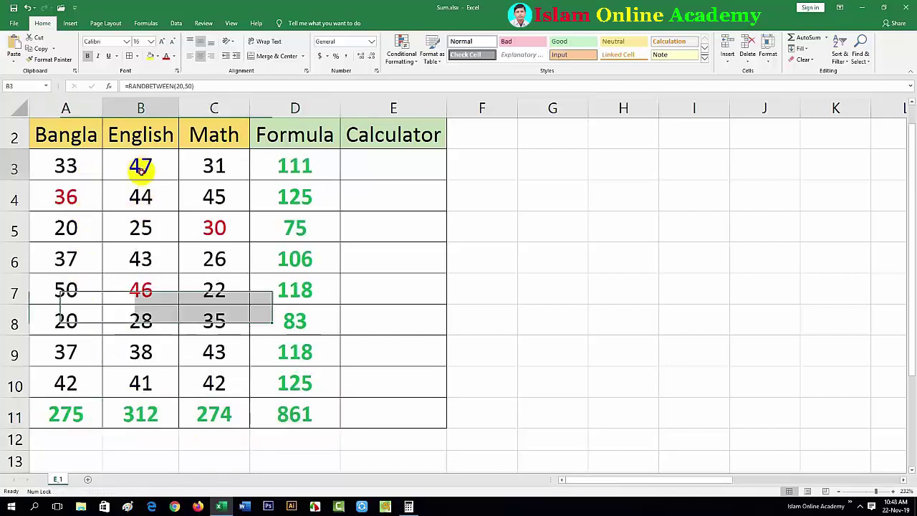
drag(140, 166, 140, 383)
click(140, 414)
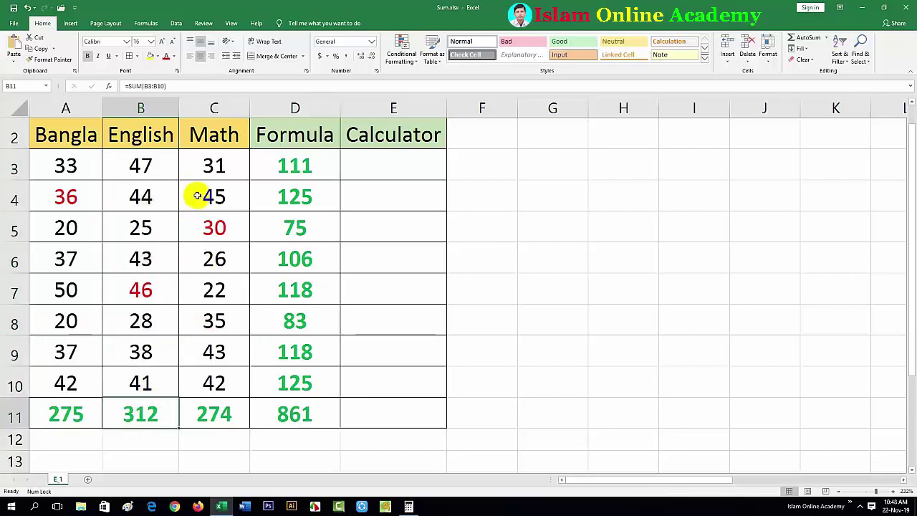
drag(214, 164, 214, 383)
click(244, 410)
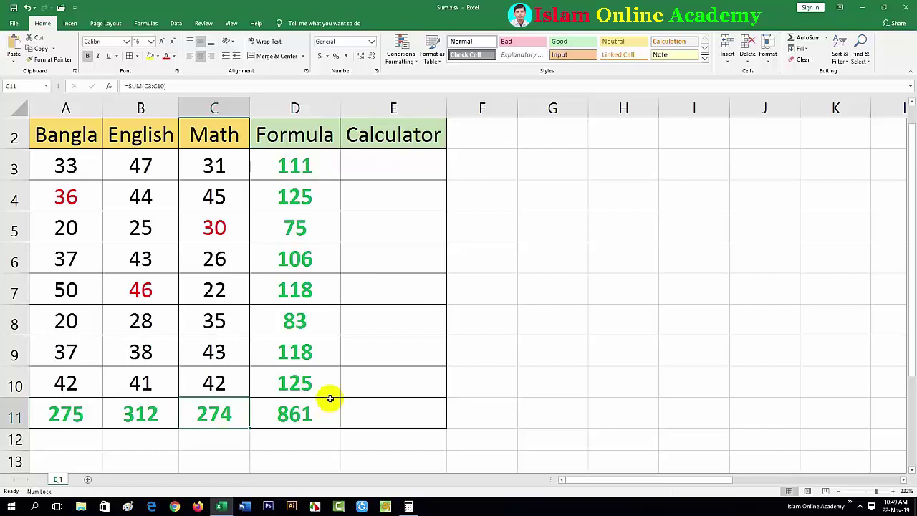
- Go to Calculator cell E3 and look at row 3's Math mark in C3
click(393, 166)
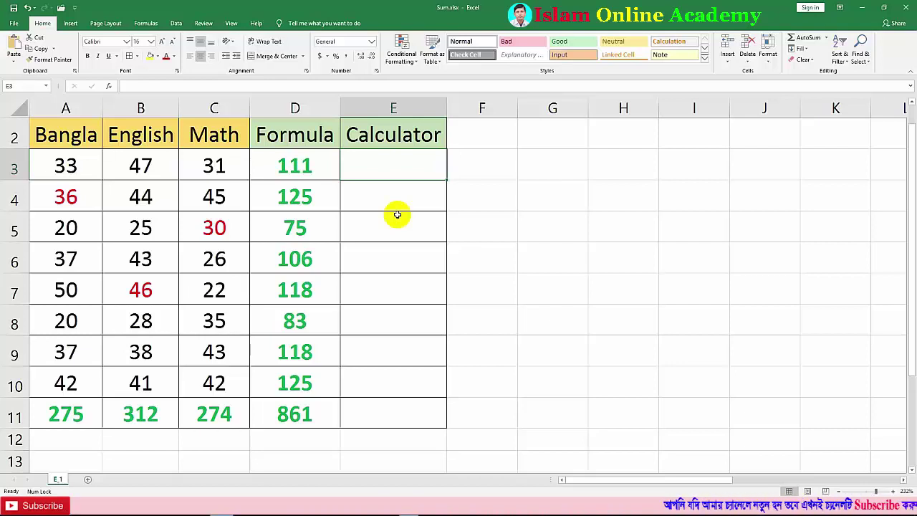
click(202, 170)
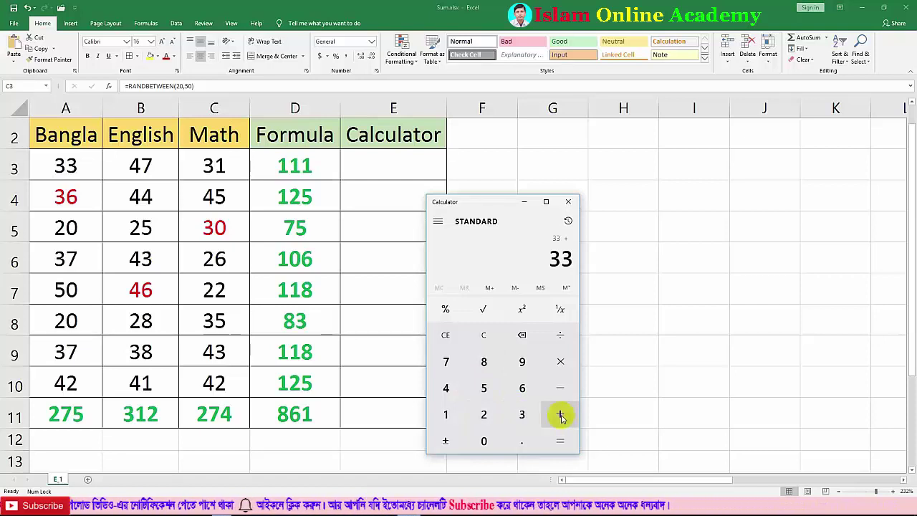
- Add 47 and 31 to 33 in Calculator, reaching row 3's total of 111
click(446, 388)
click(448, 365)
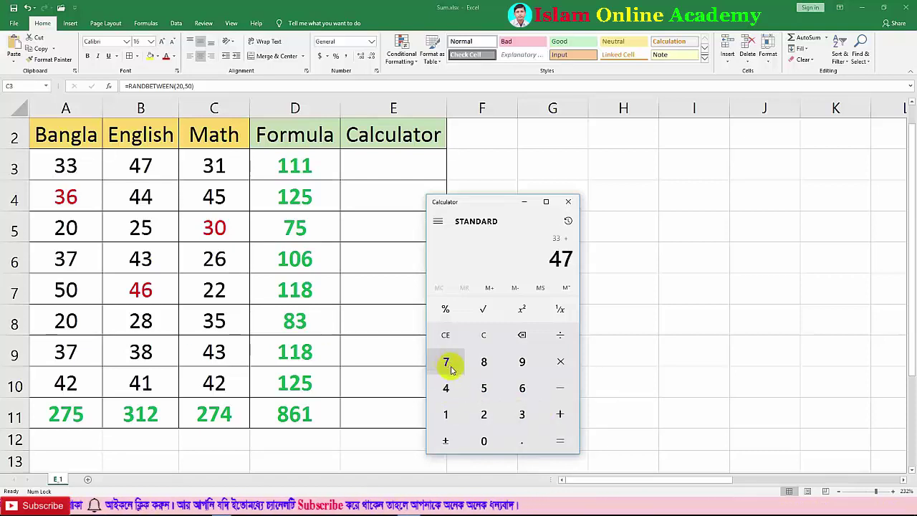
click(559, 413)
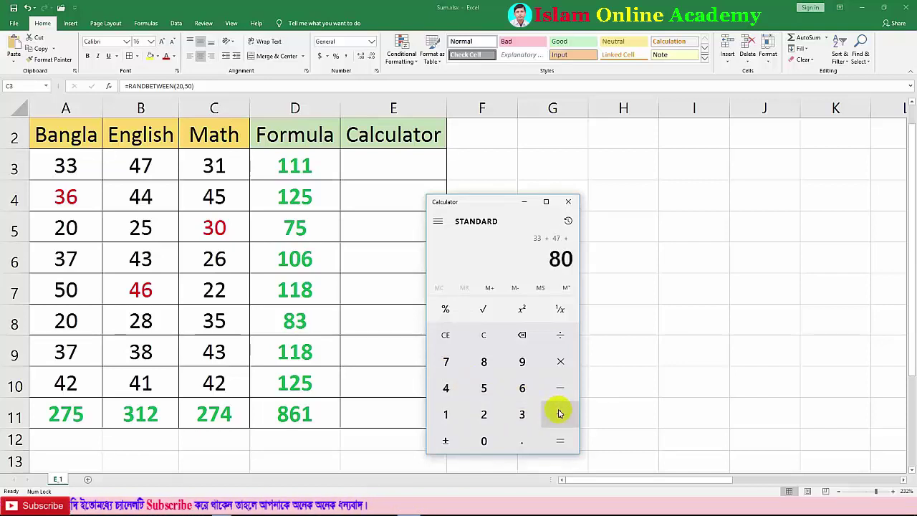
click(521, 414)
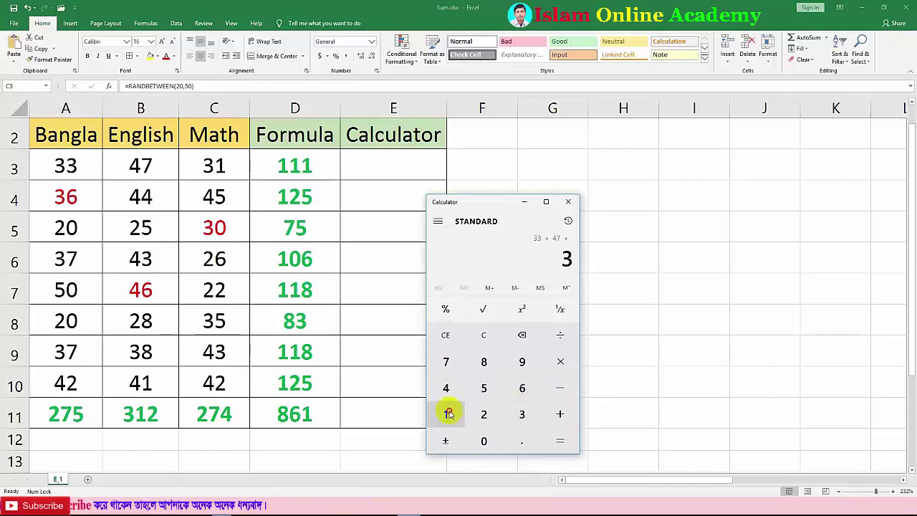
click(448, 414)
click(559, 441)
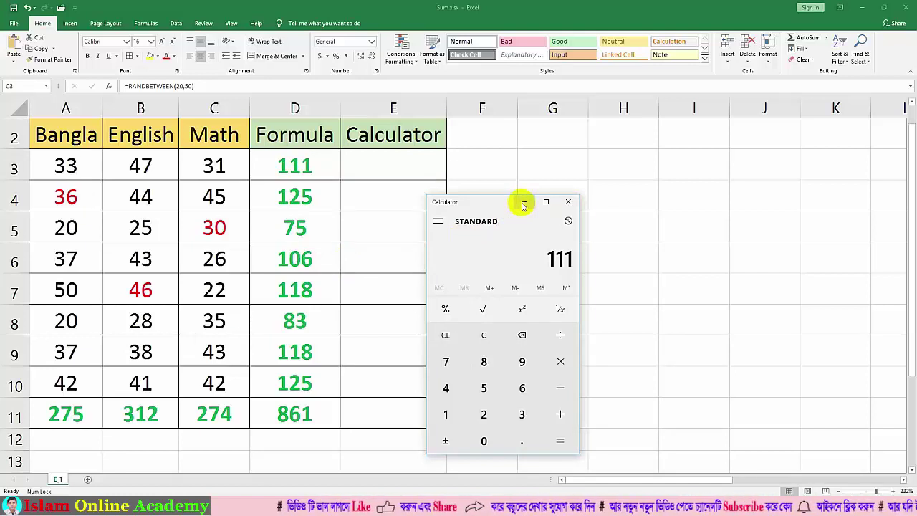
- Close the calculator and point out row 3's Bangla, English and Math marks in A3:C3
click(522, 204)
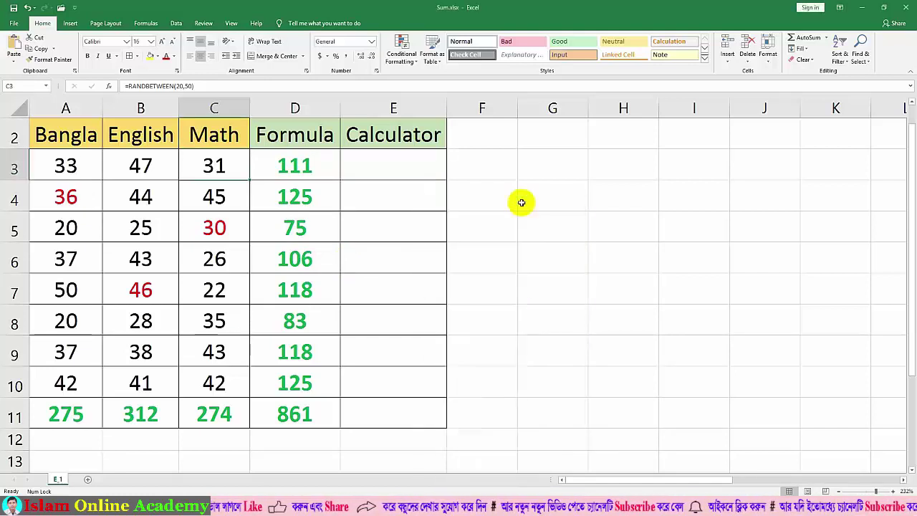
click(377, 168)
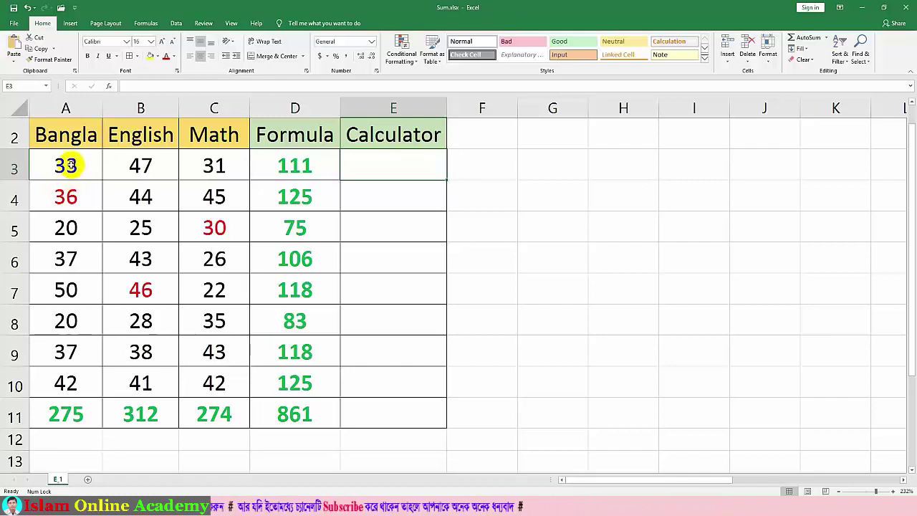
click(68, 168)
click(156, 169)
click(231, 169)
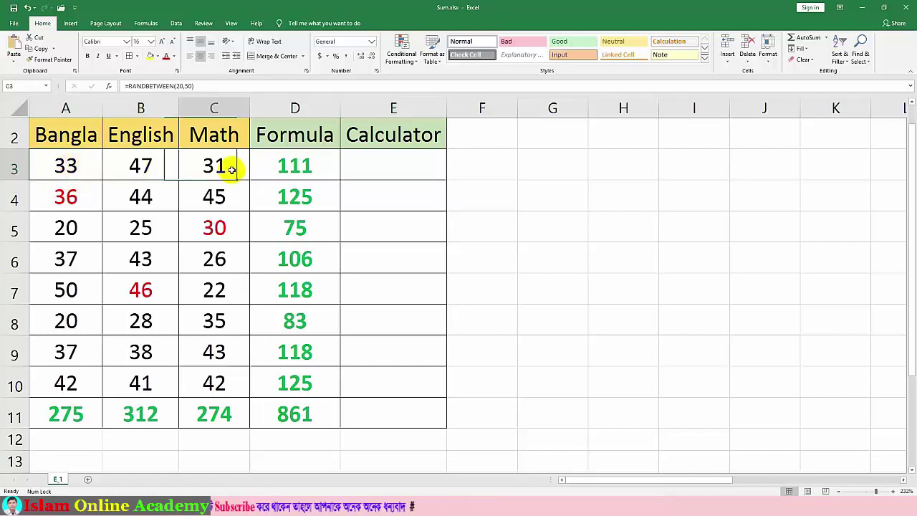
- Enter =A3+B3+C3 in E3, giving 109
click(360, 167)
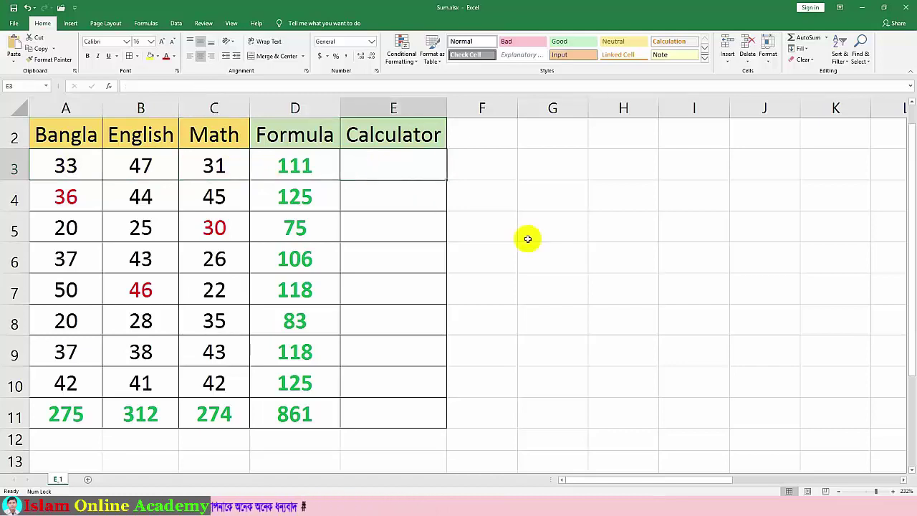
text(=)
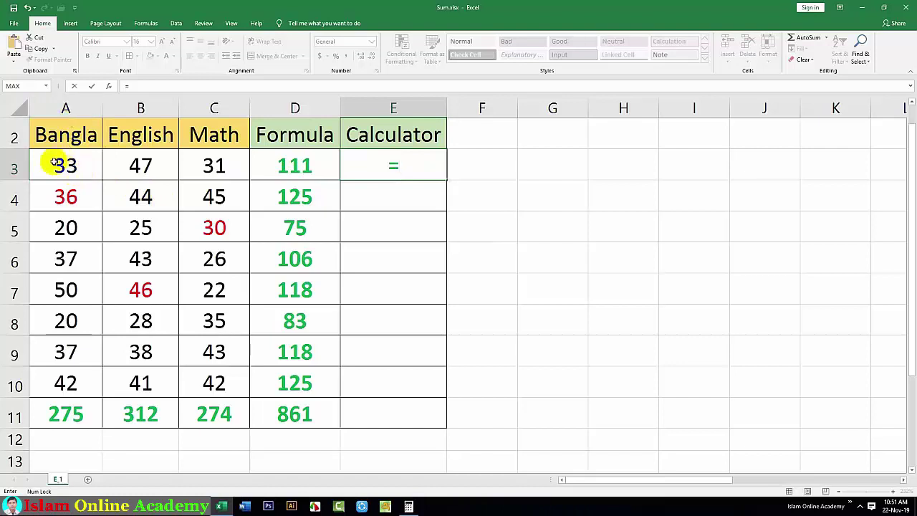
click(65, 166)
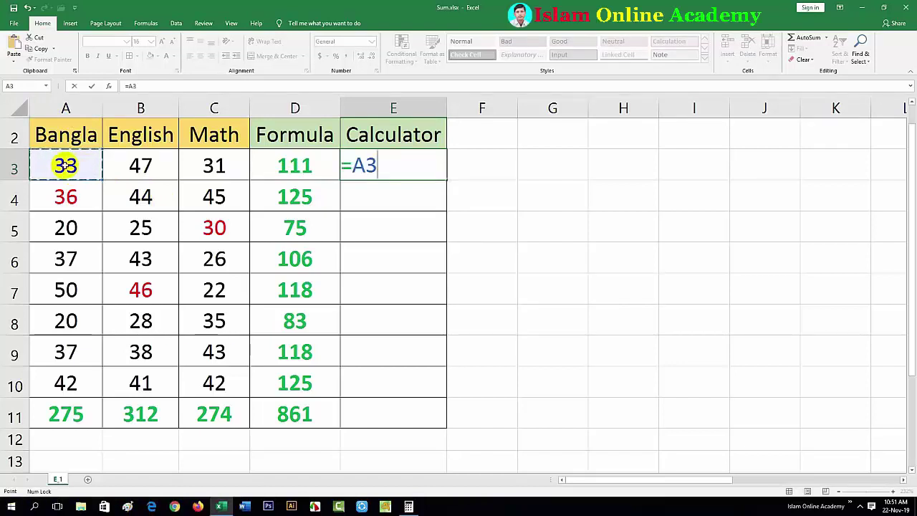
text(+)
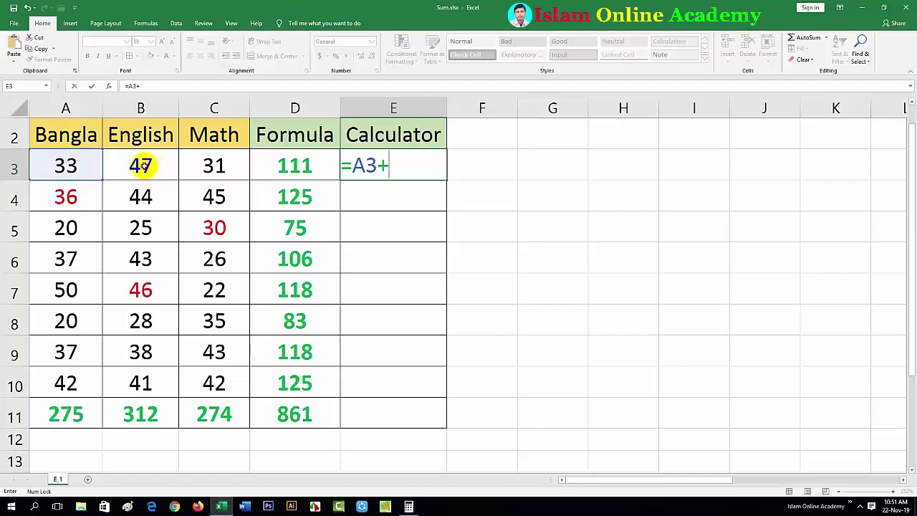
click(143, 166)
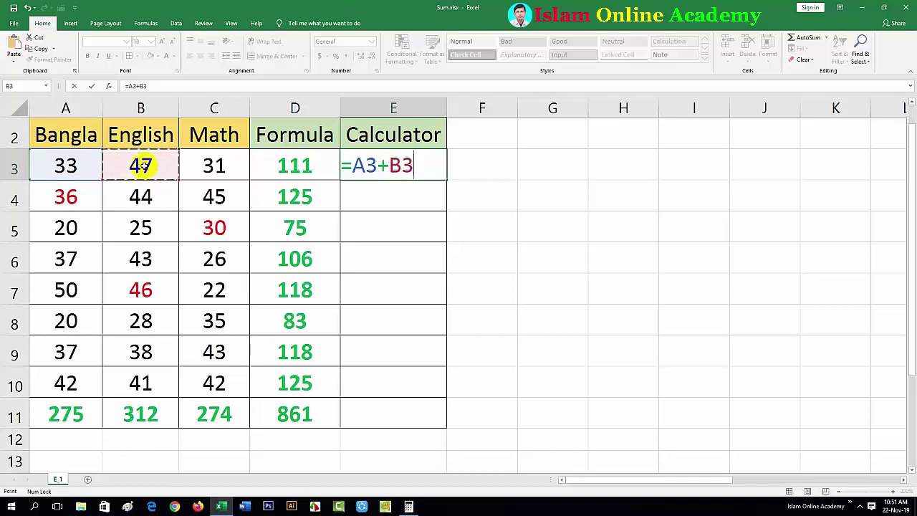
text(+)
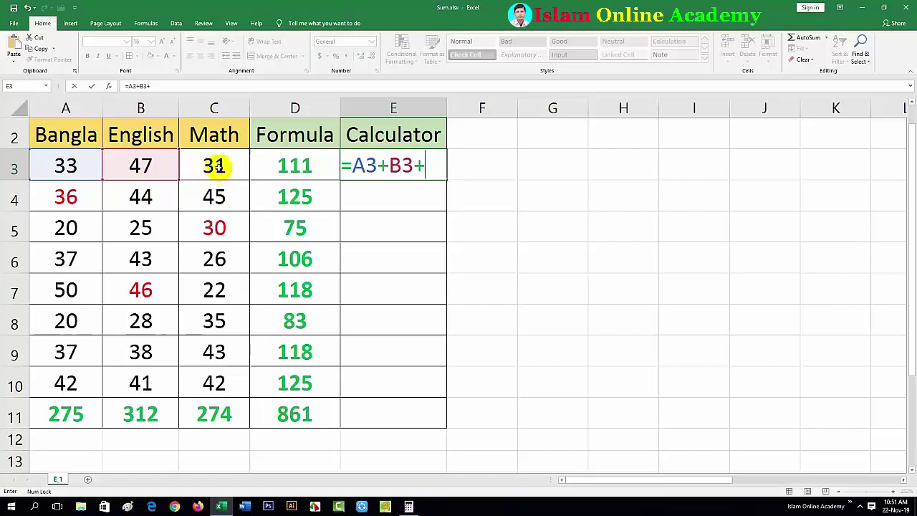
click(215, 166)
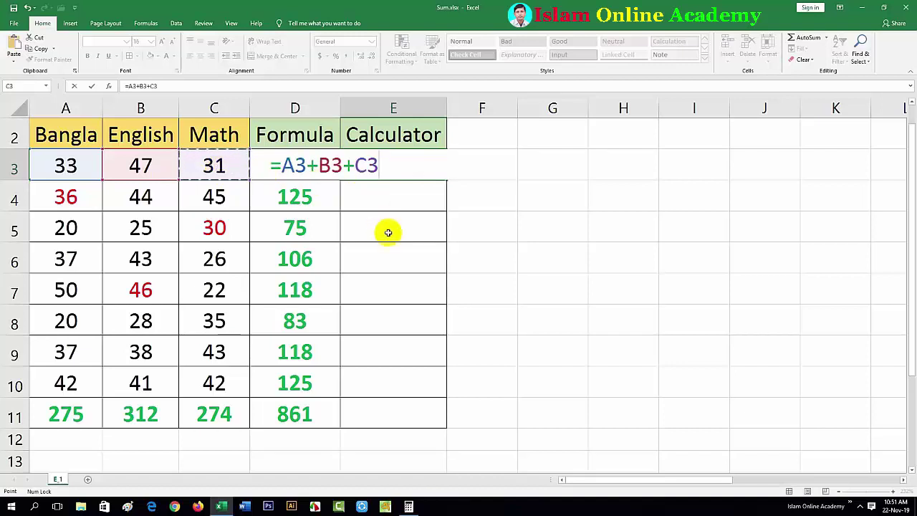
key(Return)
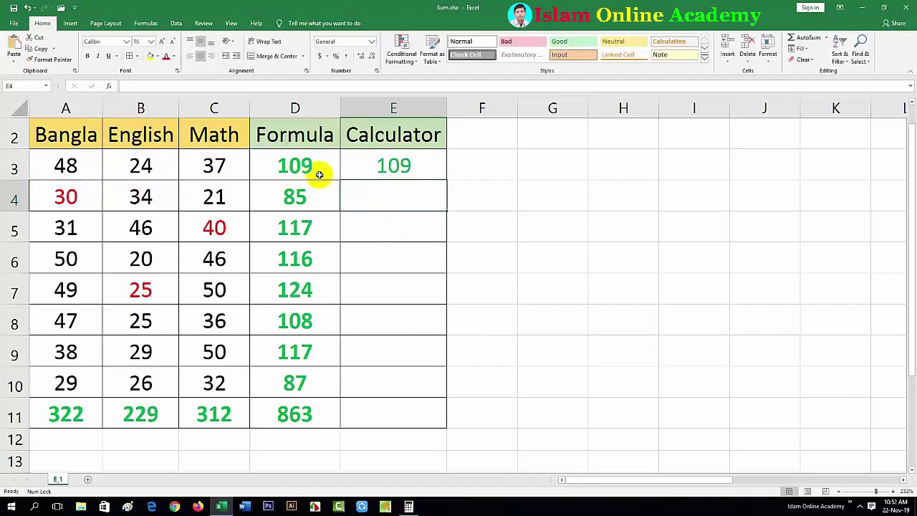
- Try filling E3's formula down the column, then colour the E3 total of 103 dark red
click(350, 172)
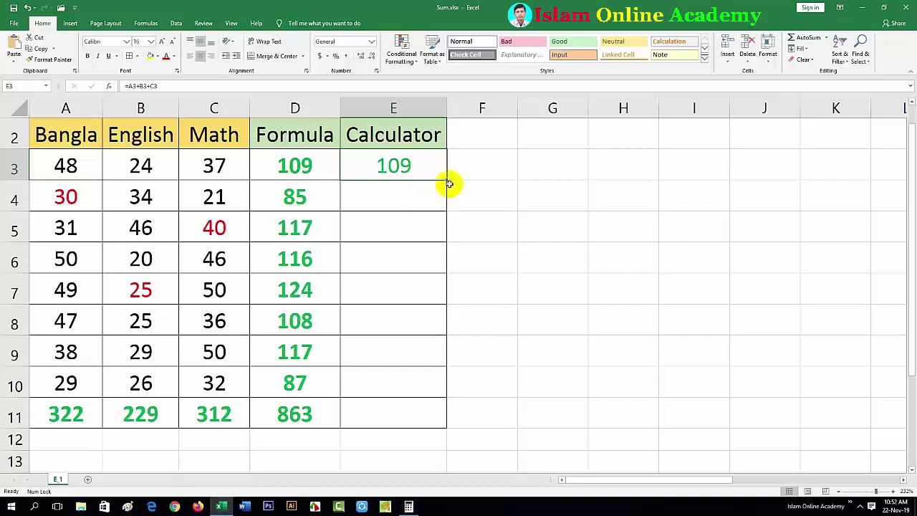
double_click(445, 180)
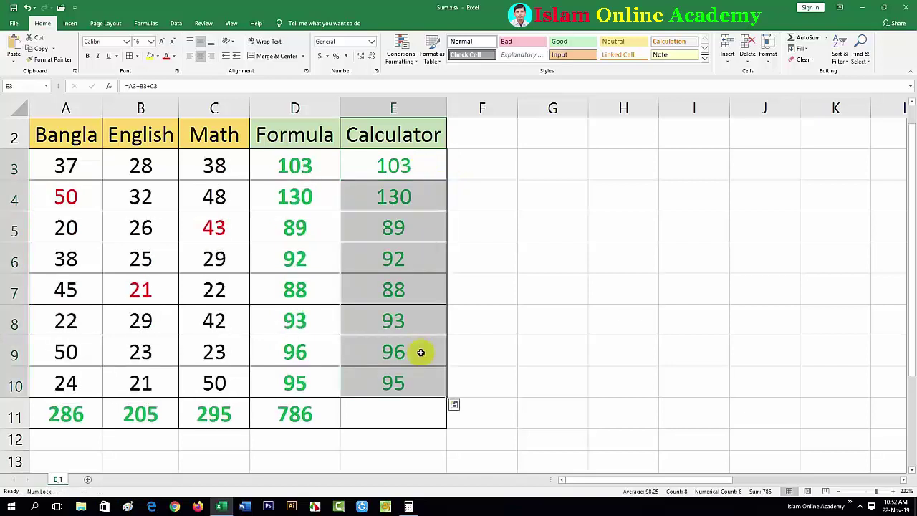
click(395, 414)
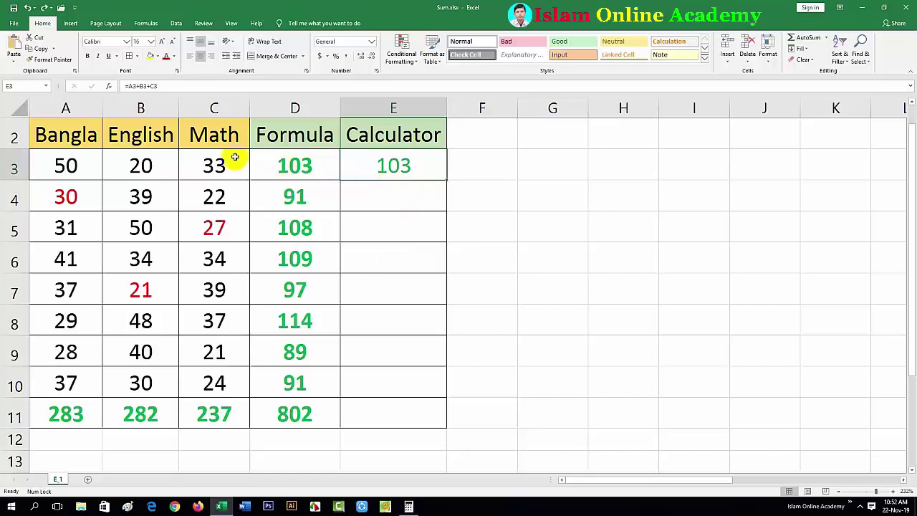
click(166, 55)
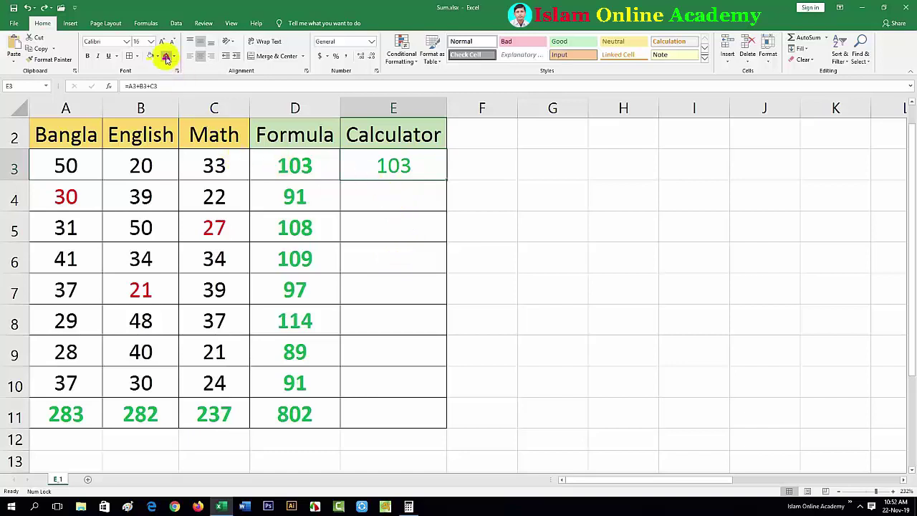
click(389, 195)
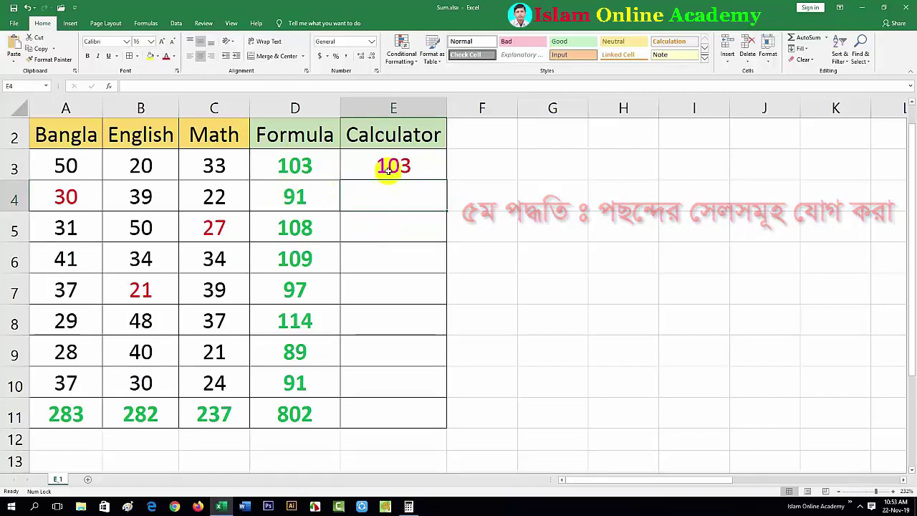
- Point out the red-marked scores in A4, B7 and C5, then check E3's formula
click(73, 200)
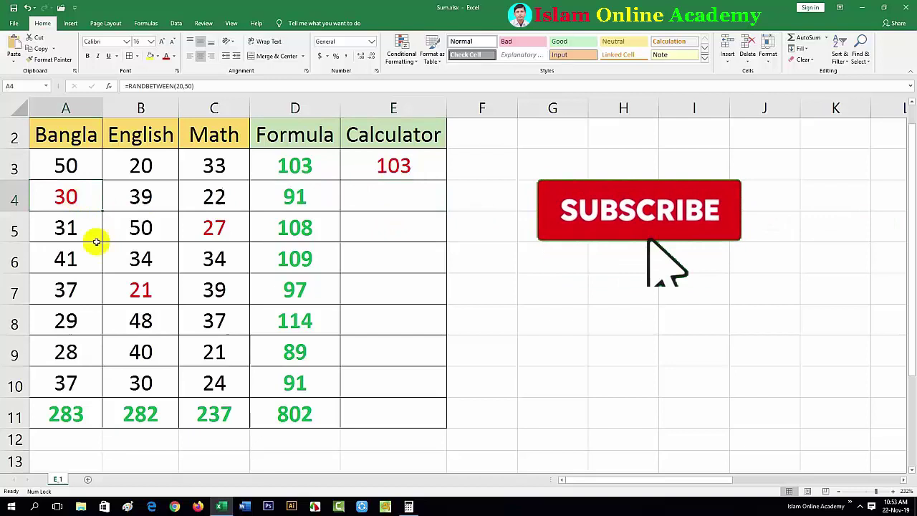
click(131, 290)
click(212, 228)
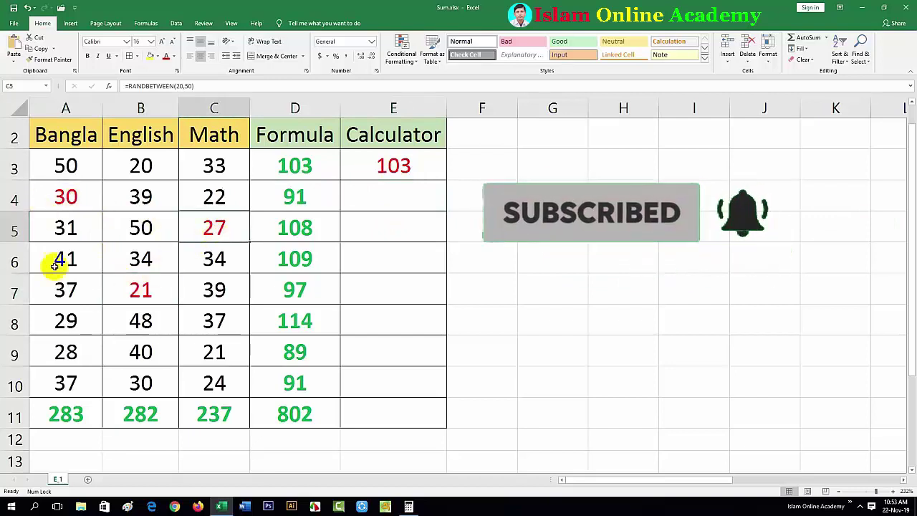
click(374, 166)
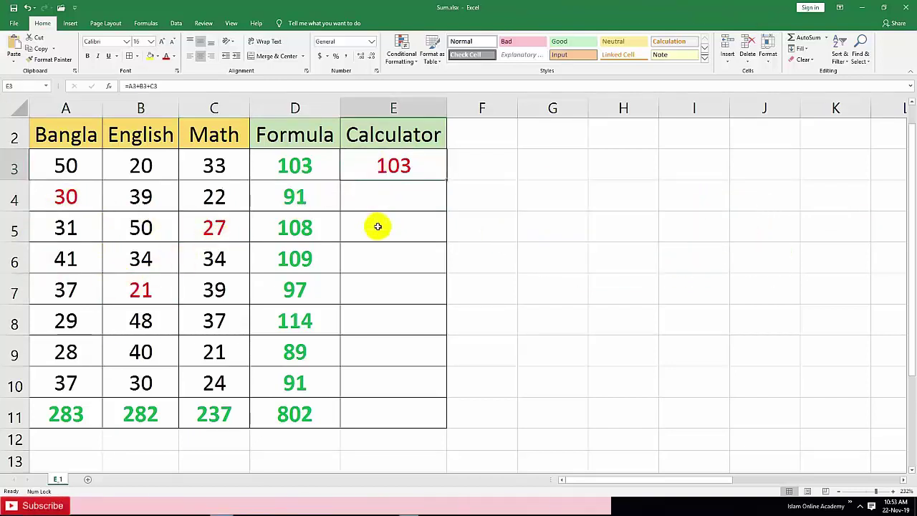
- Replace E3's old cell references so it reads =A4+B7+C5
click(176, 86)
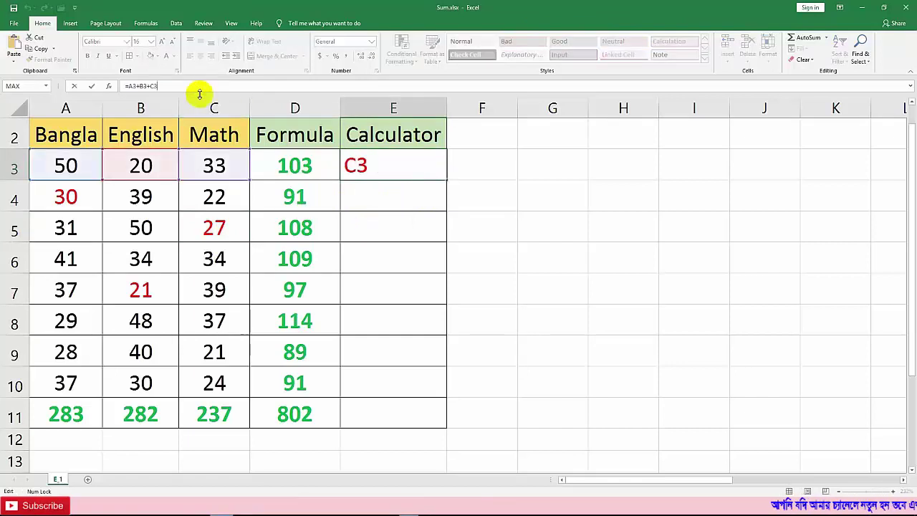
double_click(361, 164)
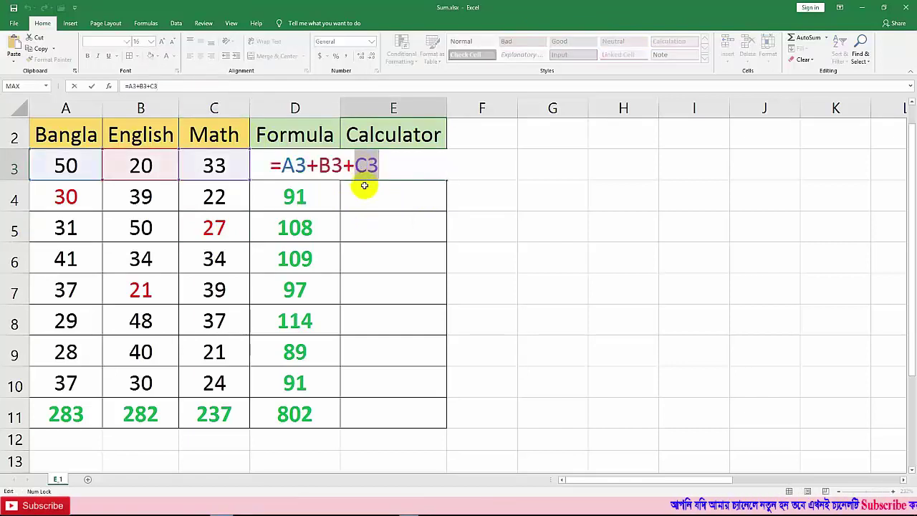
click(398, 172)
key(BackSpace)
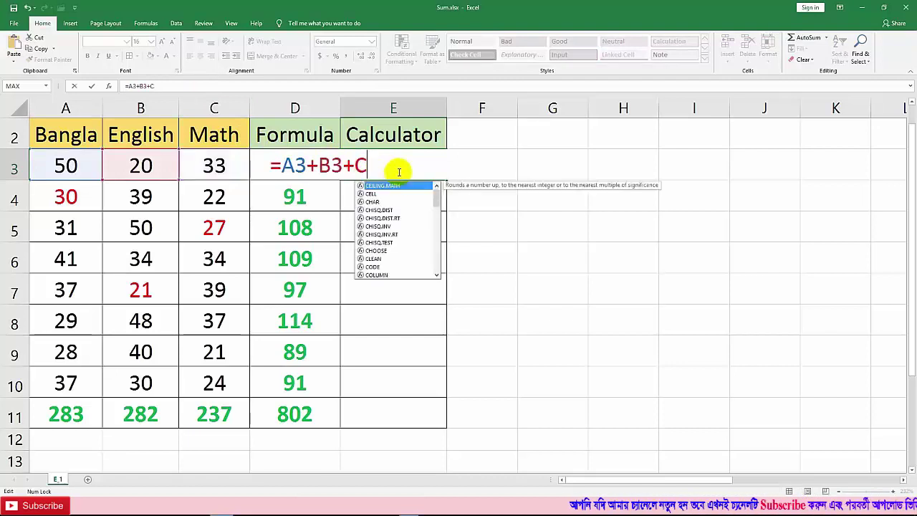
key(BackSpace)
key(BackSpace)
key(BackSpace)
key(BackSpace)
key(BackSpace)
key(BackSpace)
key(BackSpace)
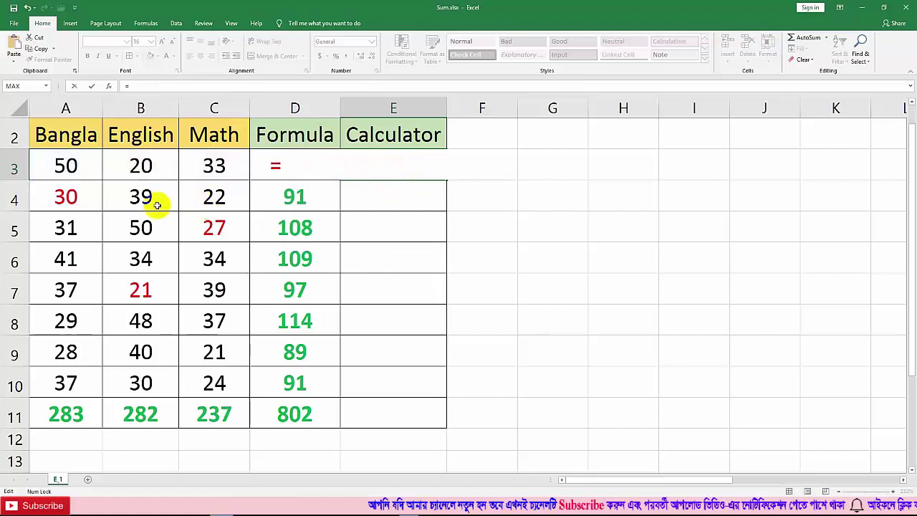
click(65, 197)
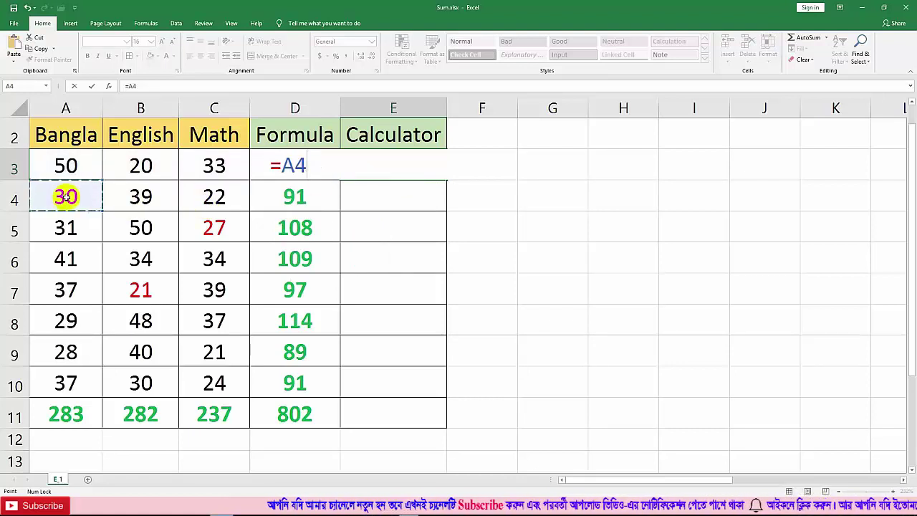
text(+)
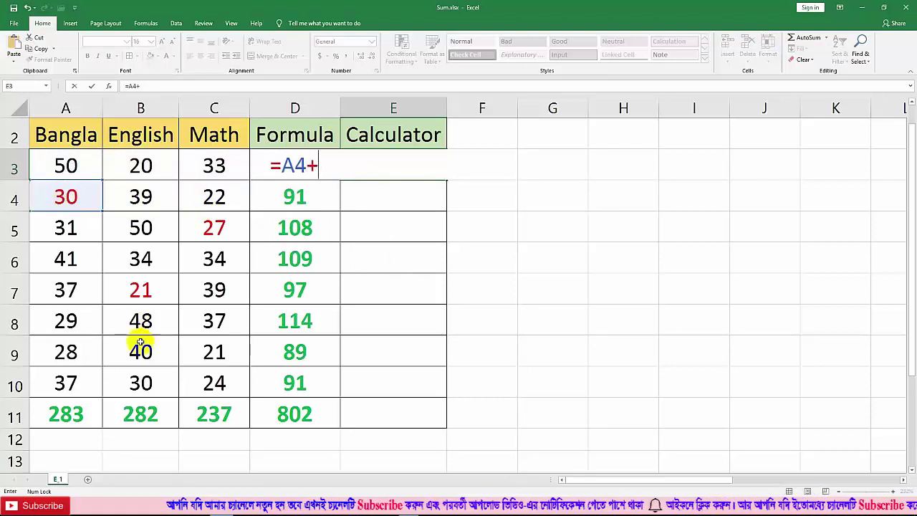
click(143, 291)
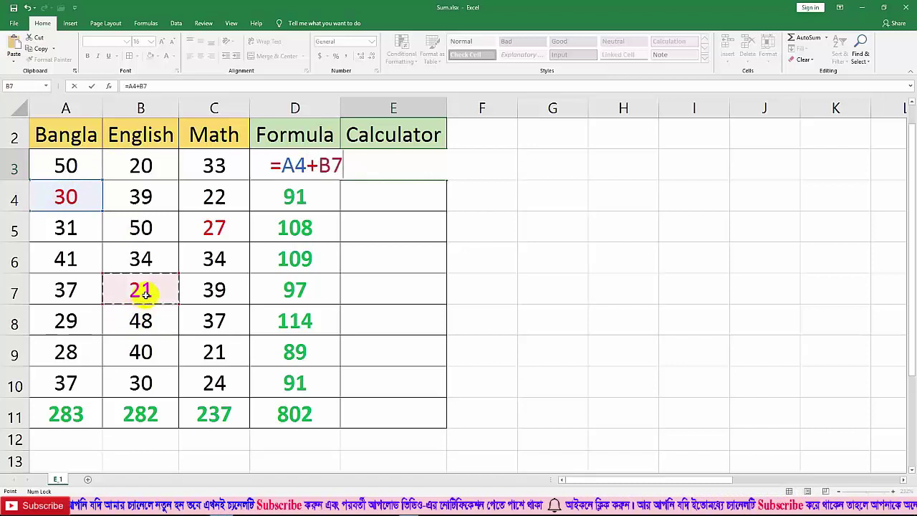
text(+)
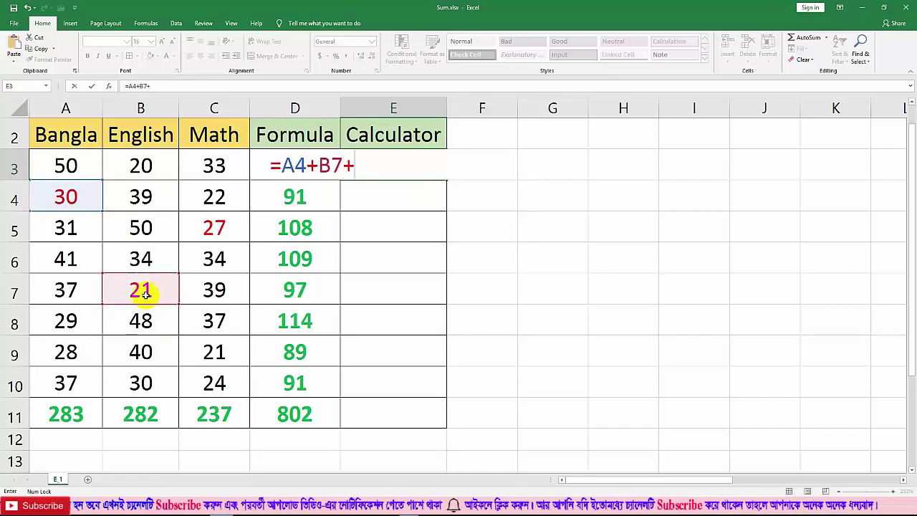
click(222, 227)
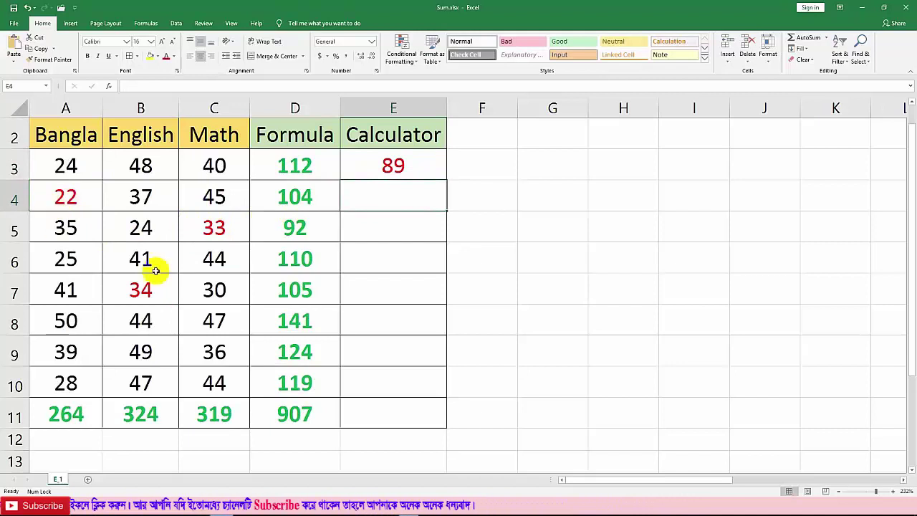
- Edit an empty cell like F5 to recalculate the random marks, updating E3 to 83
double_click(472, 221)
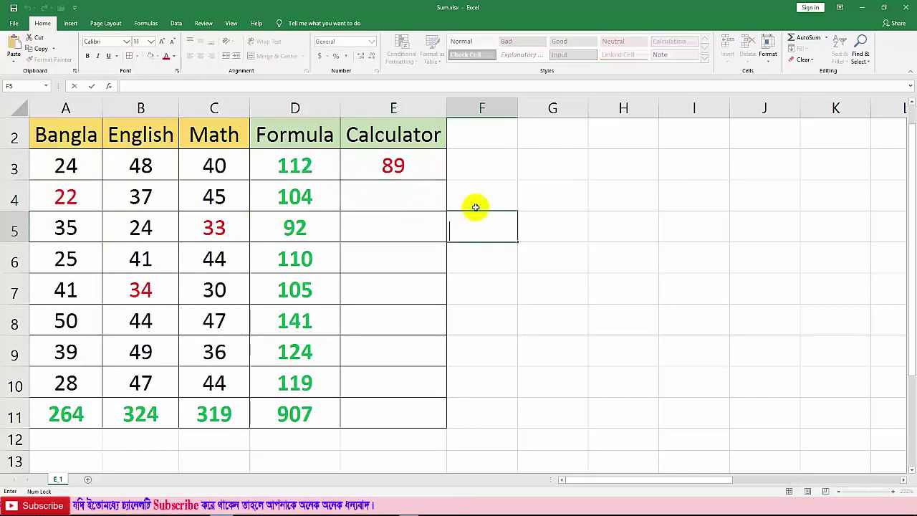
click(475, 204)
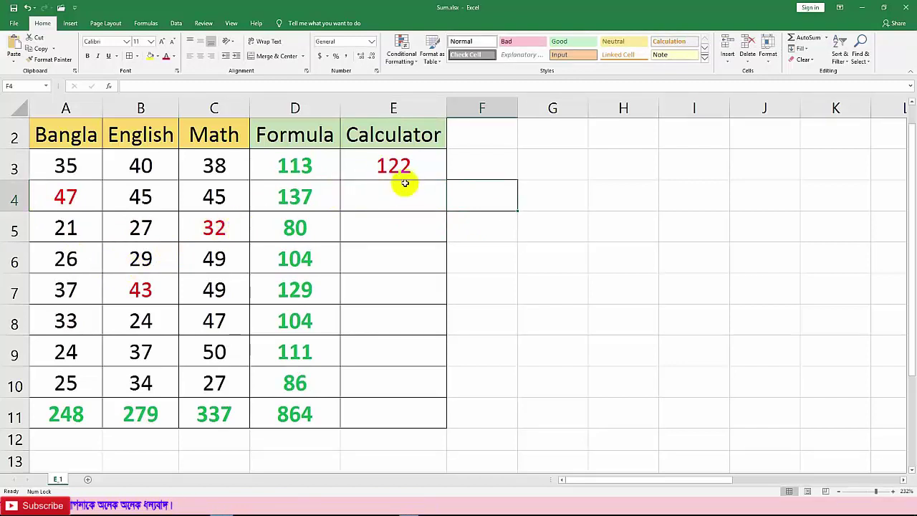
click(482, 231)
click(482, 252)
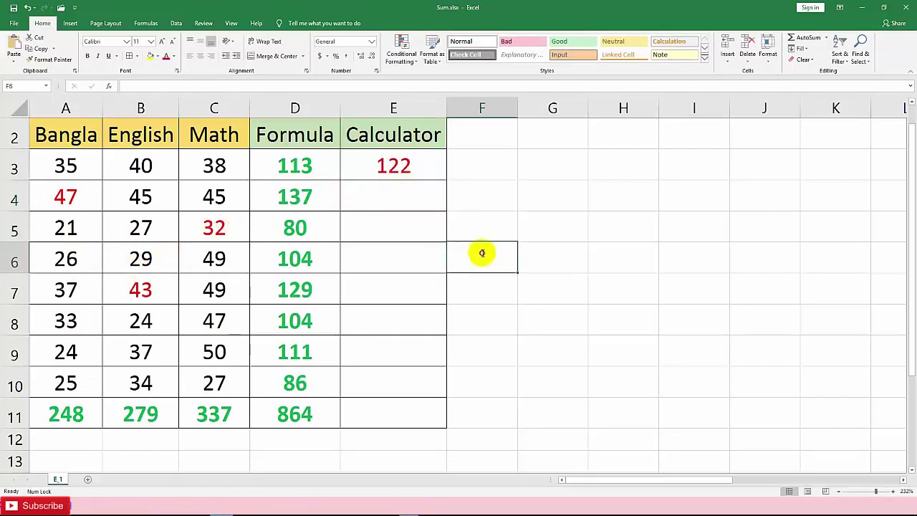
click(477, 234)
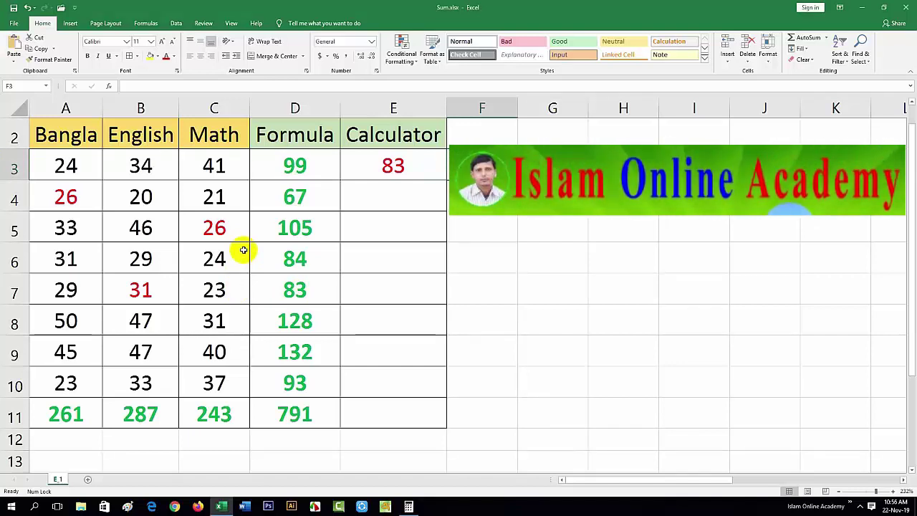
- Check row 3's status bar sum, then select B3:B10 to show English's average, count and sum 287
click(77, 167)
drag(78, 168, 258, 174)
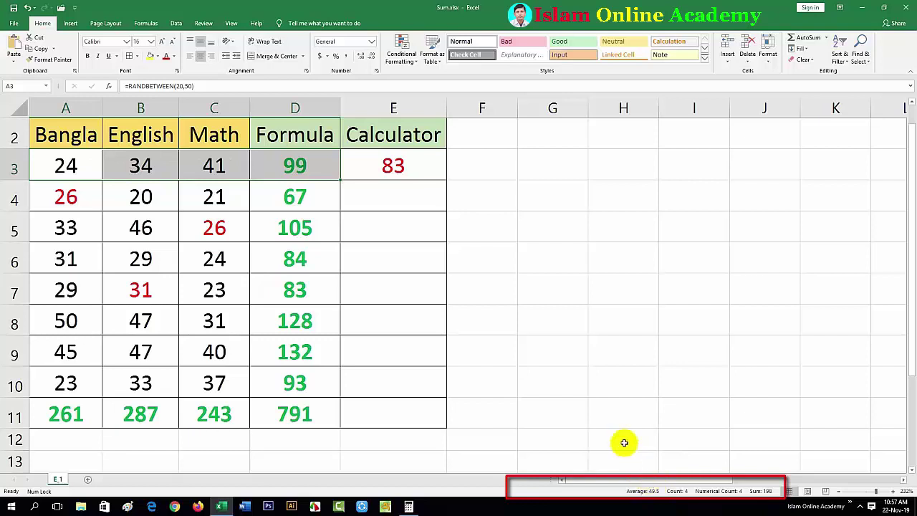
click(487, 226)
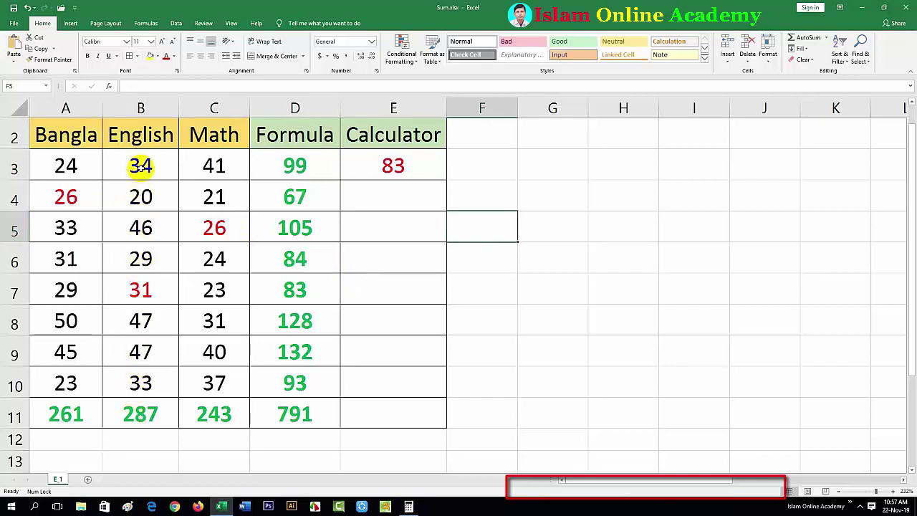
drag(136, 165, 136, 380)
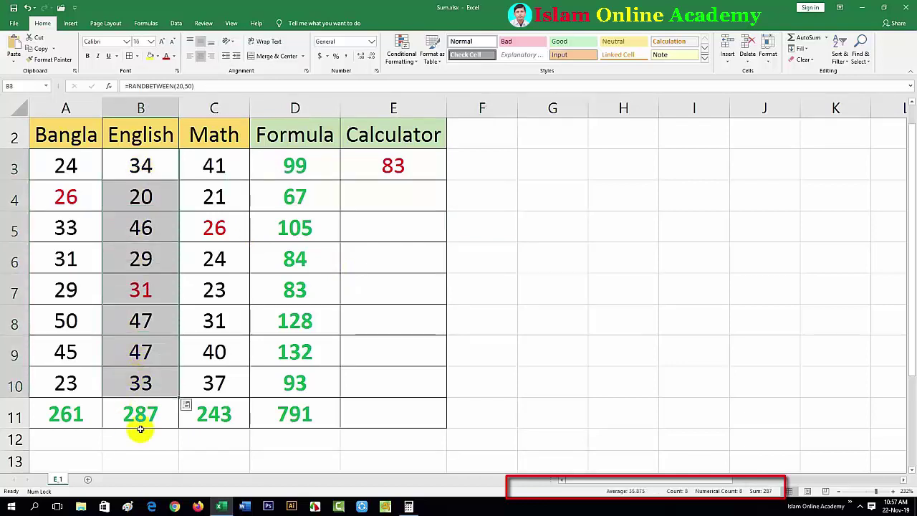
click(761, 502)
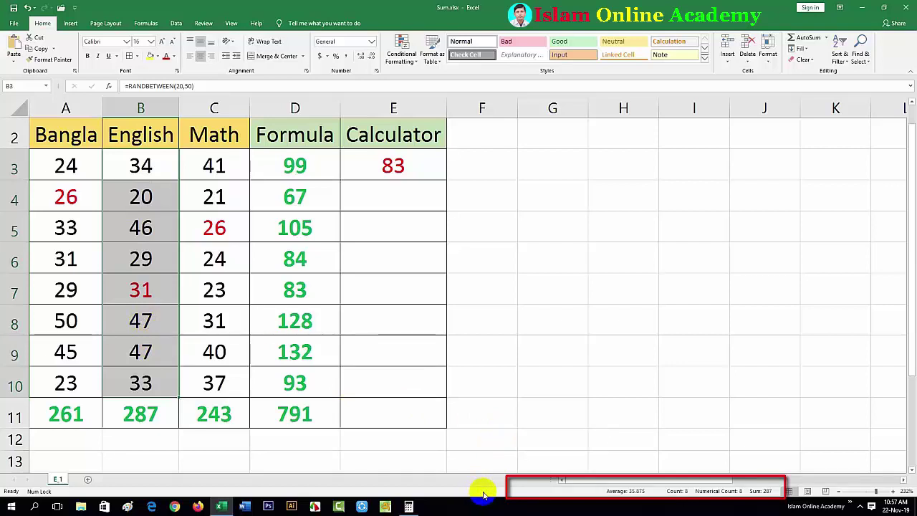
- Add Minimum and Maximum to the status bar, showing 20 and 47 for the English marks
right_click(483, 493)
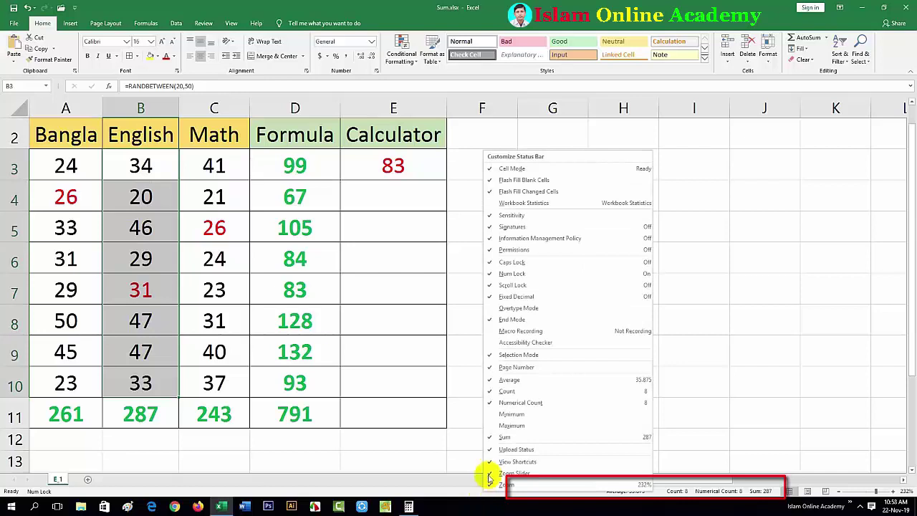
click(493, 428)
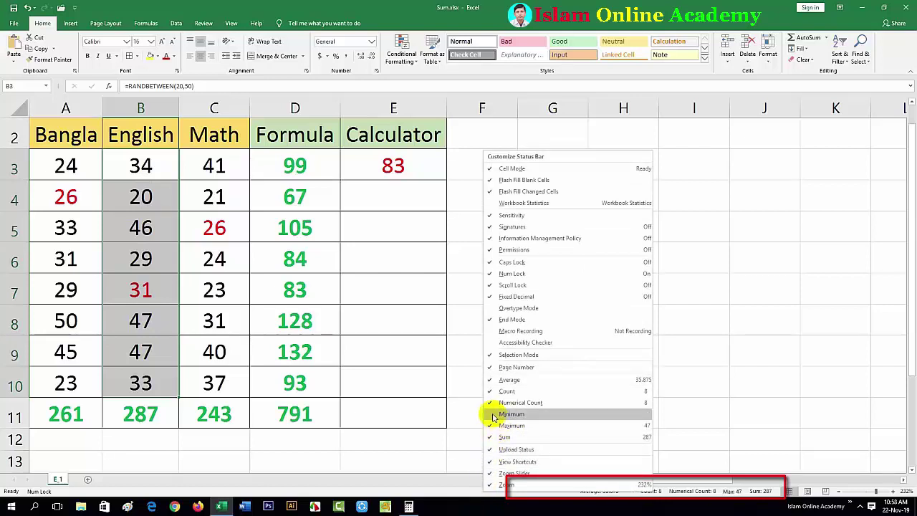
click(492, 416)
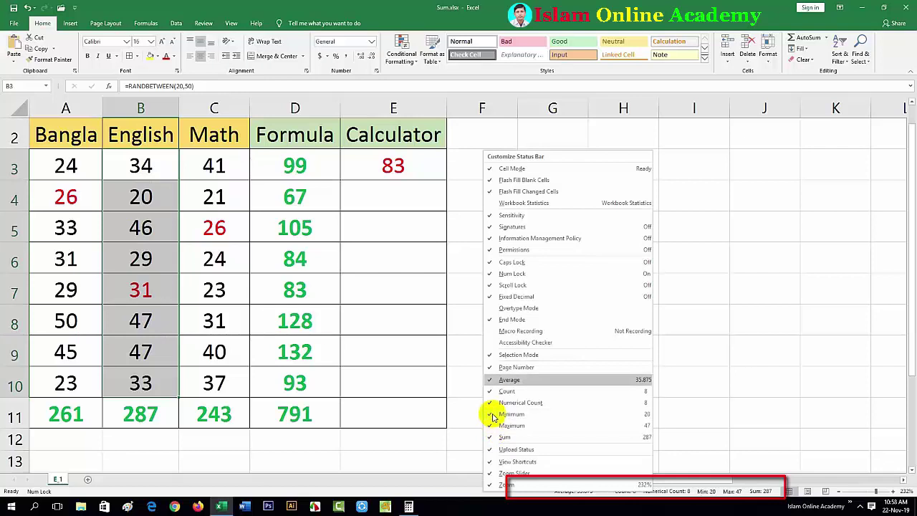
click(462, 490)
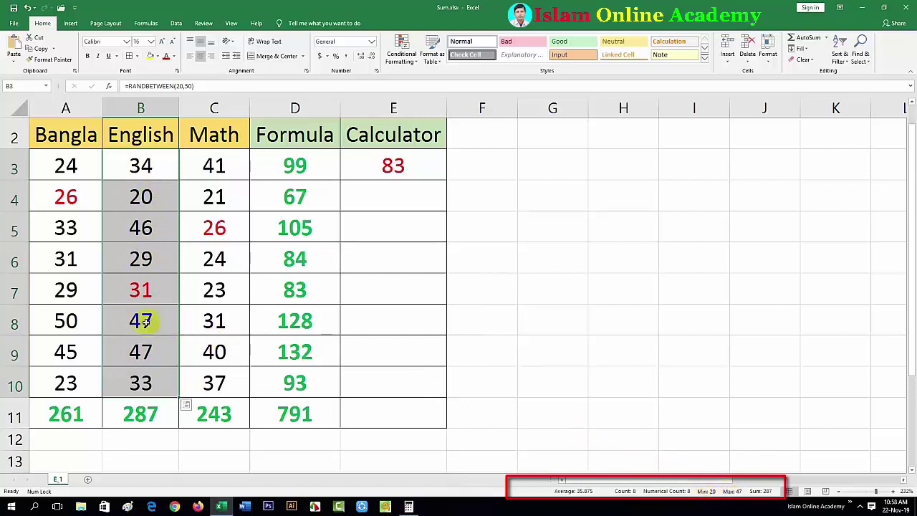
click(370, 308)
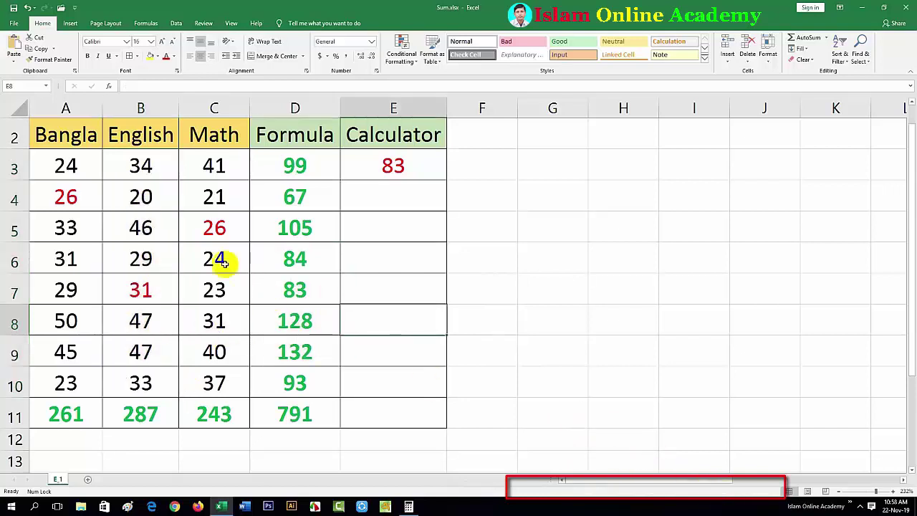
drag(121, 162, 222, 228)
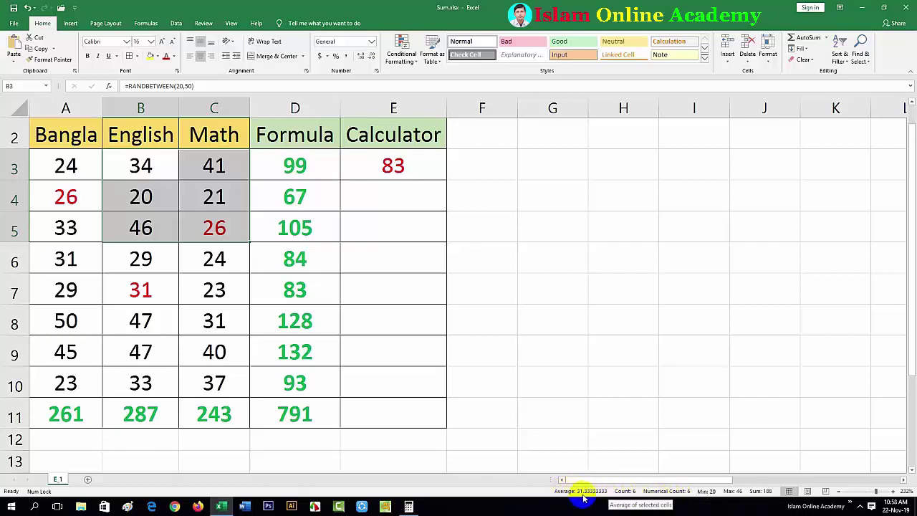
click(368, 258)
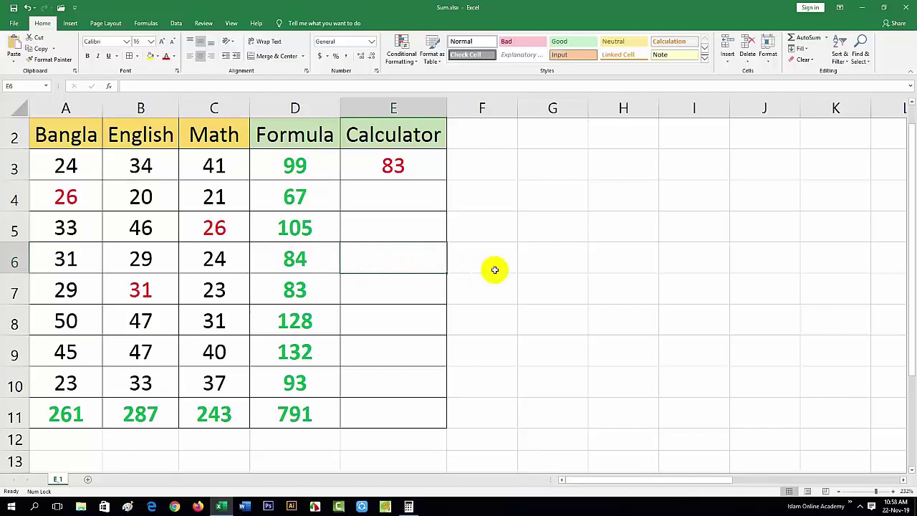